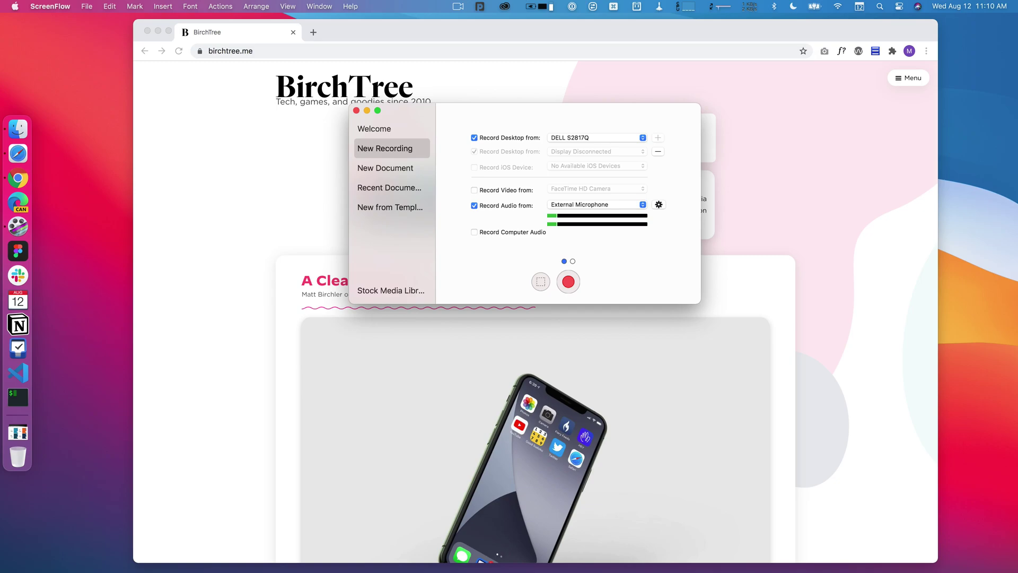
Start the screen recording and scroll down the BirchTree home page in Chrome
{"action": "left_click", "coordinate": [201, 273]}
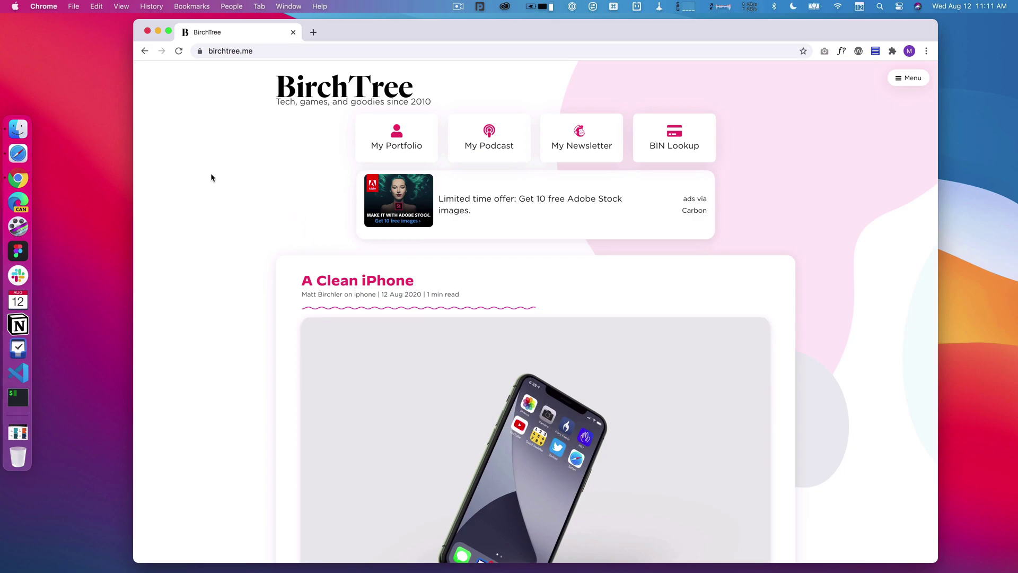
{"action": "scroll", "coordinate": [775, 335], "scroll_direction": "down", "scroll_amount": 13}
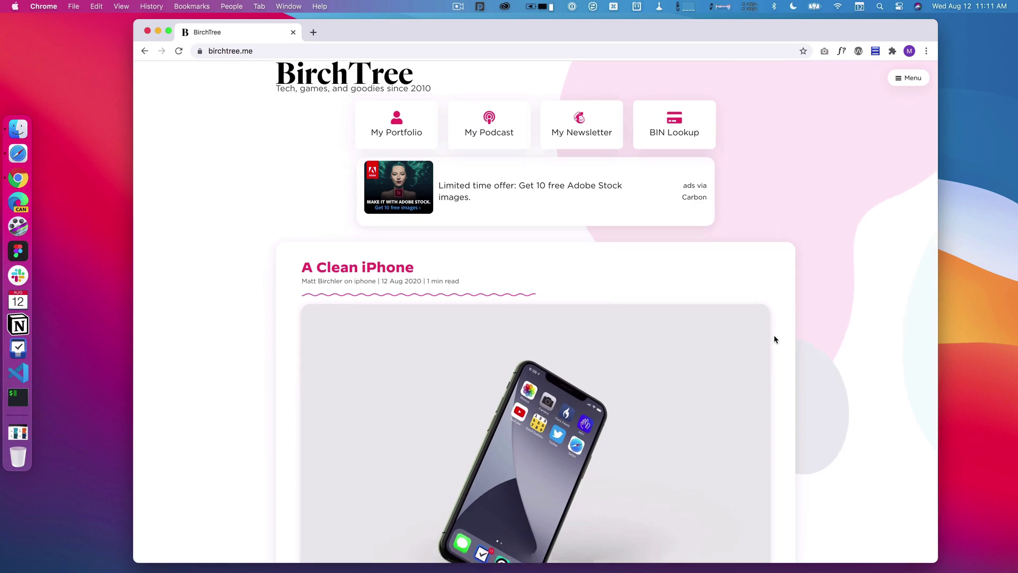
{"action": "scroll", "coordinate": [775, 335], "scroll_direction": "down", "scroll_amount": 10}
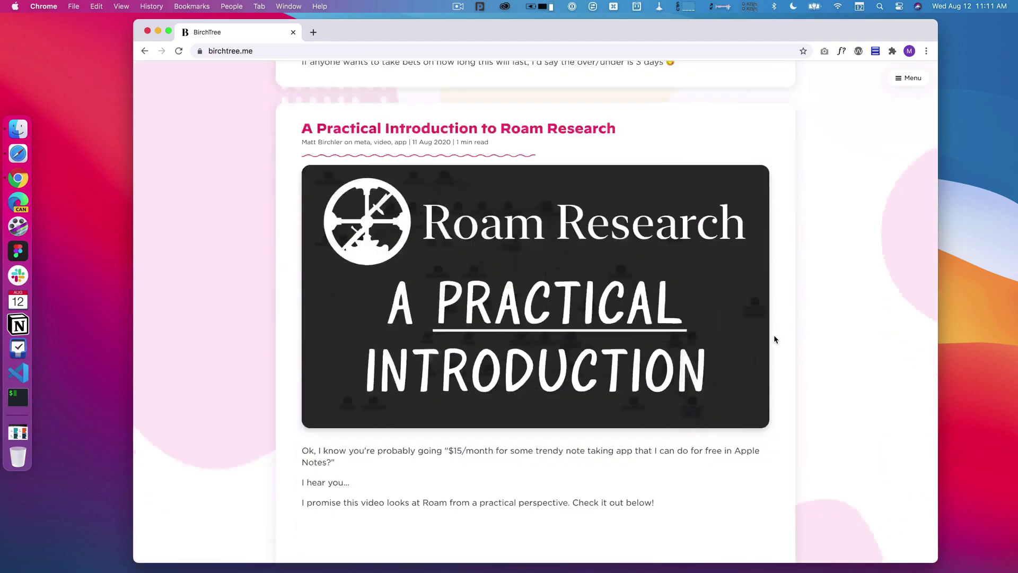
{"action": "scroll", "coordinate": [774, 335], "scroll_direction": "down", "scroll_amount": 15}
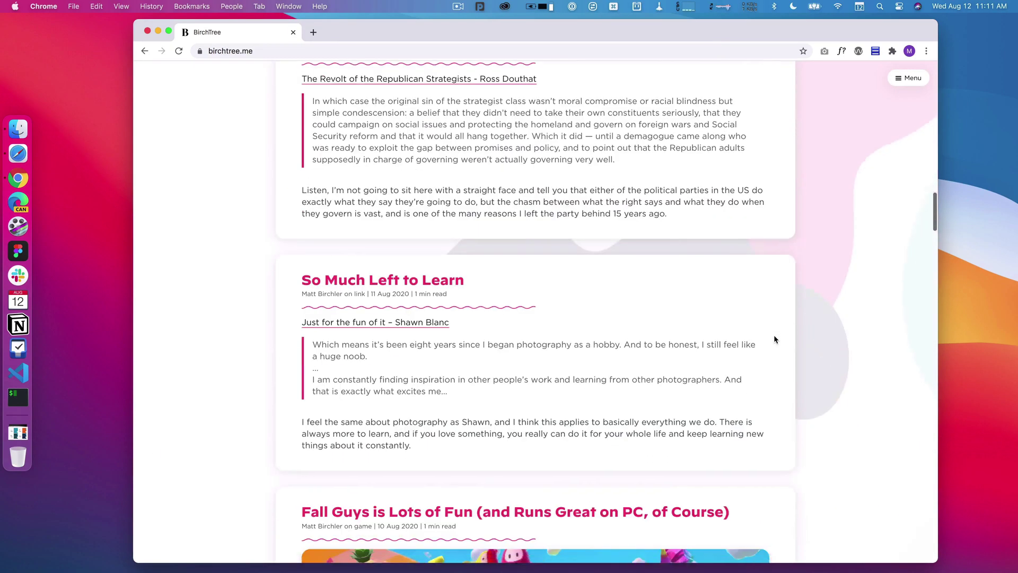
{"action": "scroll", "coordinate": [775, 338], "scroll_direction": "down", "scroll_amount": 8}
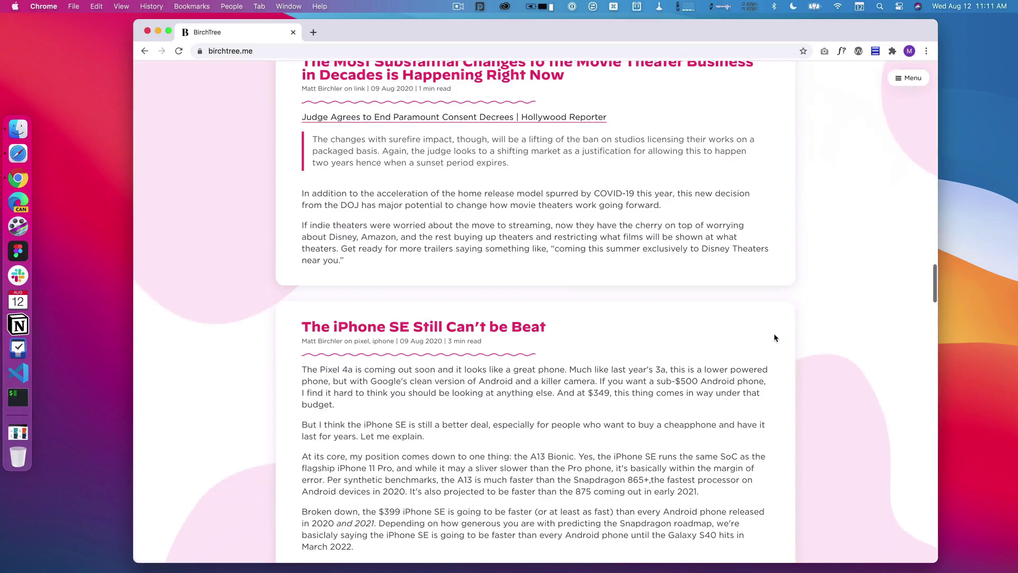
Open the iPhone SE post, return home via the logo, then open and close the site menu
{"action": "left_click", "coordinate": [490, 328]}
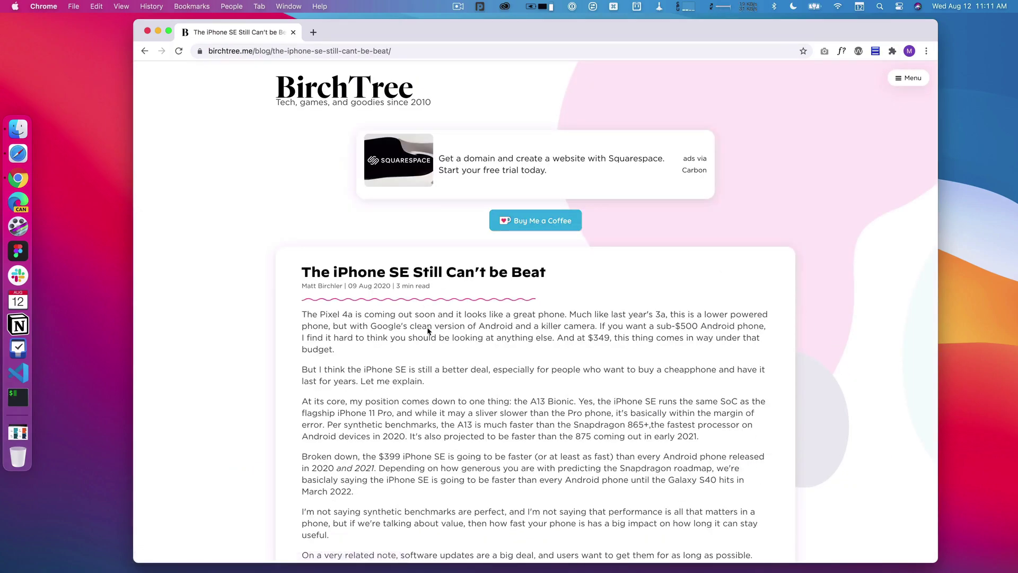
{"action": "left_click", "coordinate": [350, 88]}
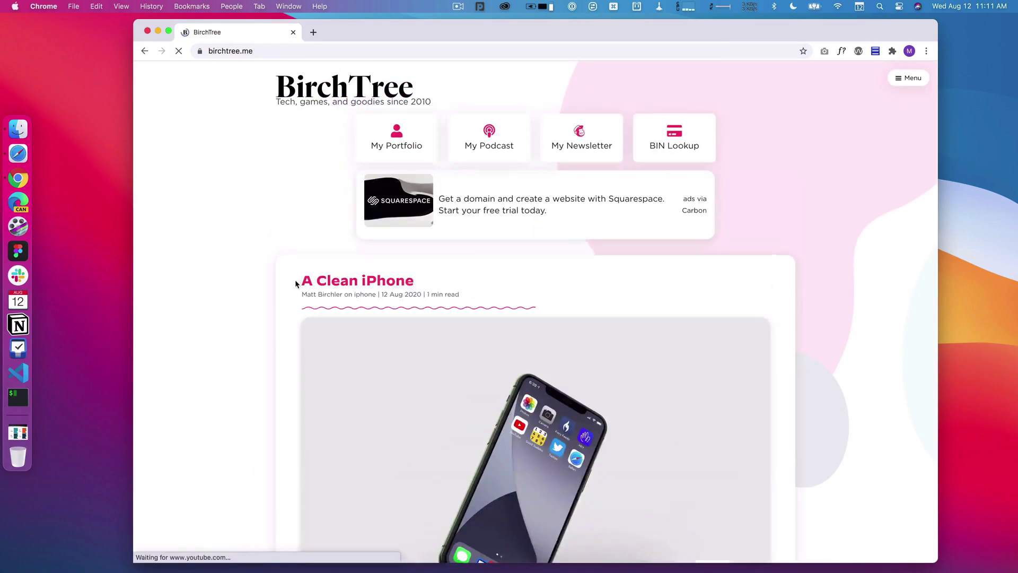
{"action": "left_click", "coordinate": [910, 79]}
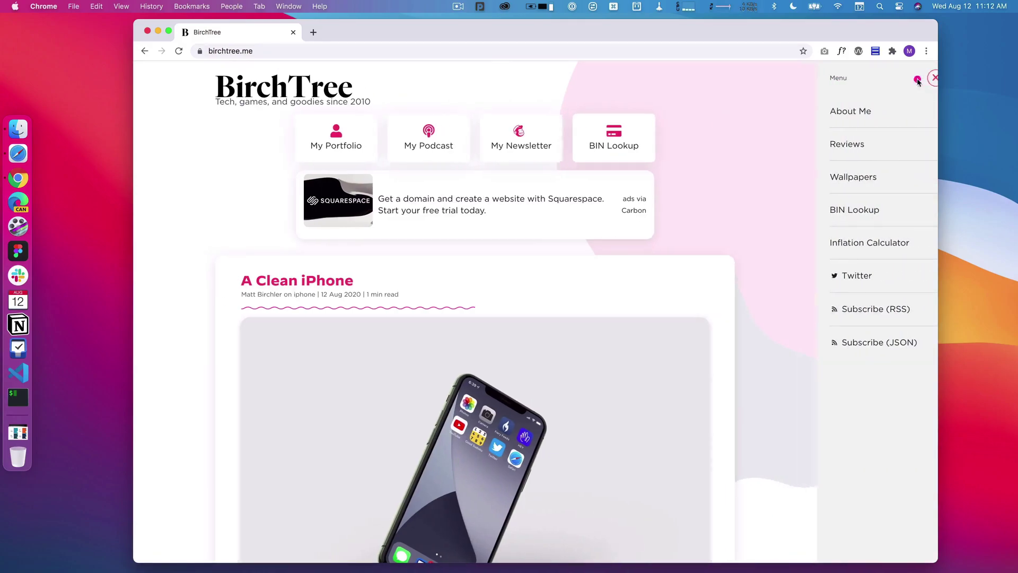
{"action": "left_click", "coordinate": [919, 77]}
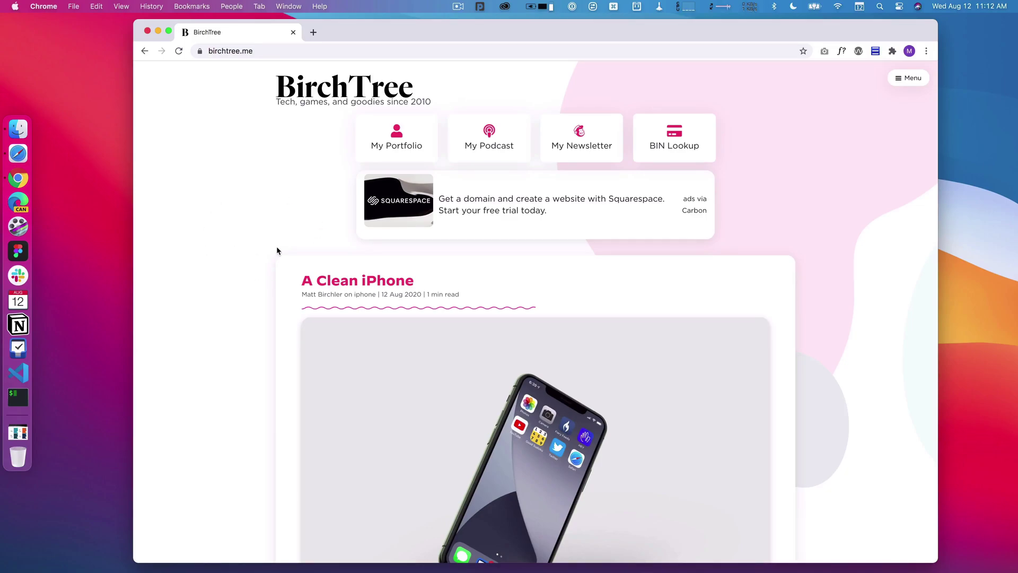
Stop recording with Cmd+Shift+2, select the Screen Recording clip and scrub through the capture
{"action": "key", "text": "super+shift+2"}
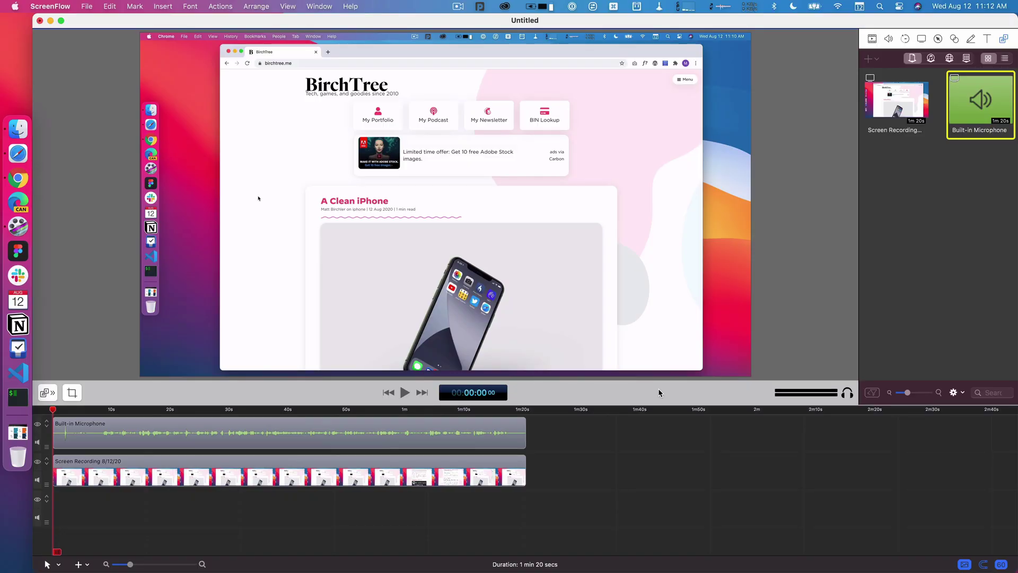
{"action": "left_click", "coordinate": [78, 468]}
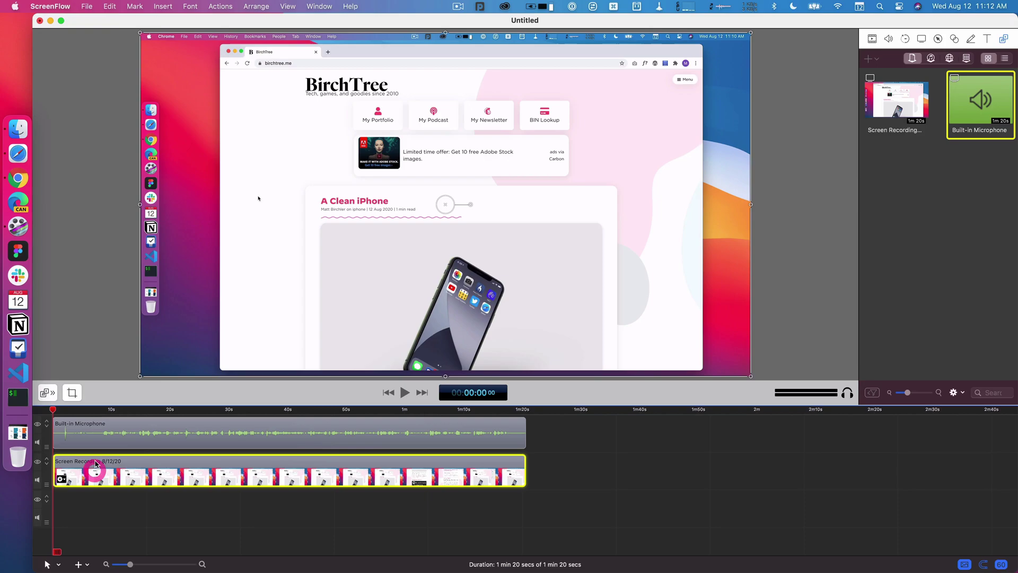
{"action": "left_click_drag", "start_coordinate": [52, 410], "coordinate": [331, 423]}
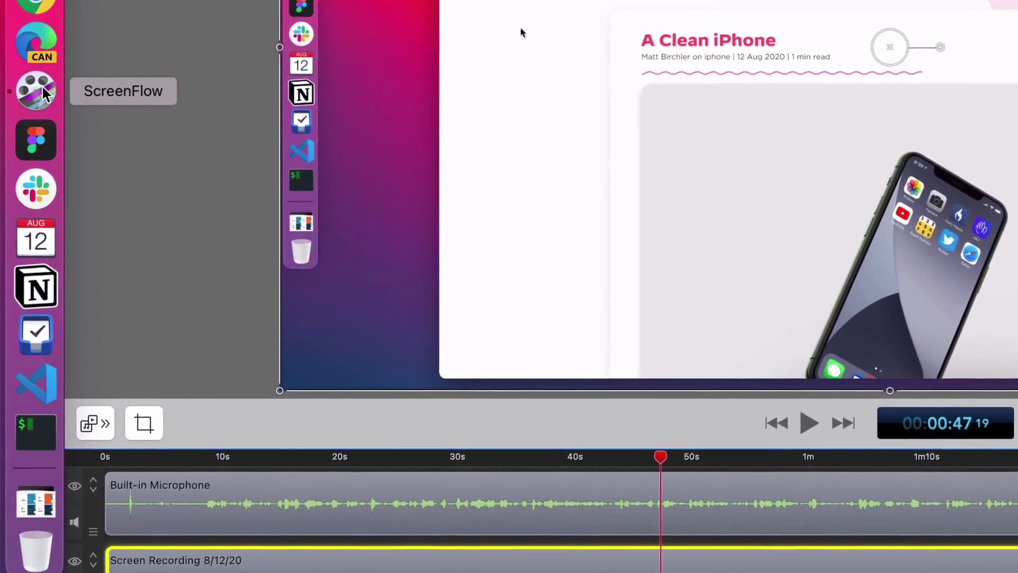
{"action": "right_click", "coordinate": [23, 184]}
{"action": "left_click", "coordinate": [273, 358]}
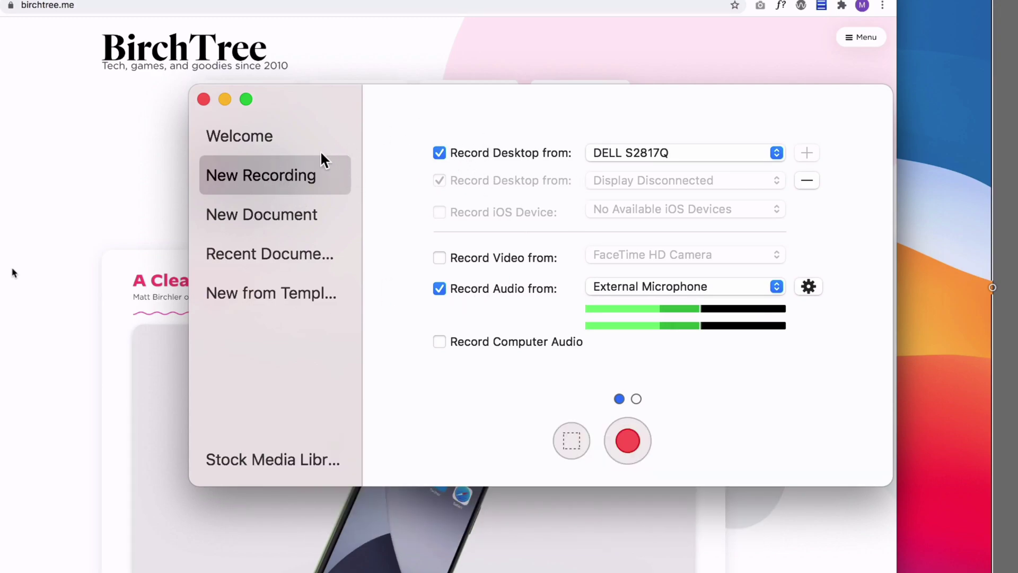
{"action": "left_click", "coordinate": [622, 148]}
{"action": "left_click", "coordinate": [625, 149]}
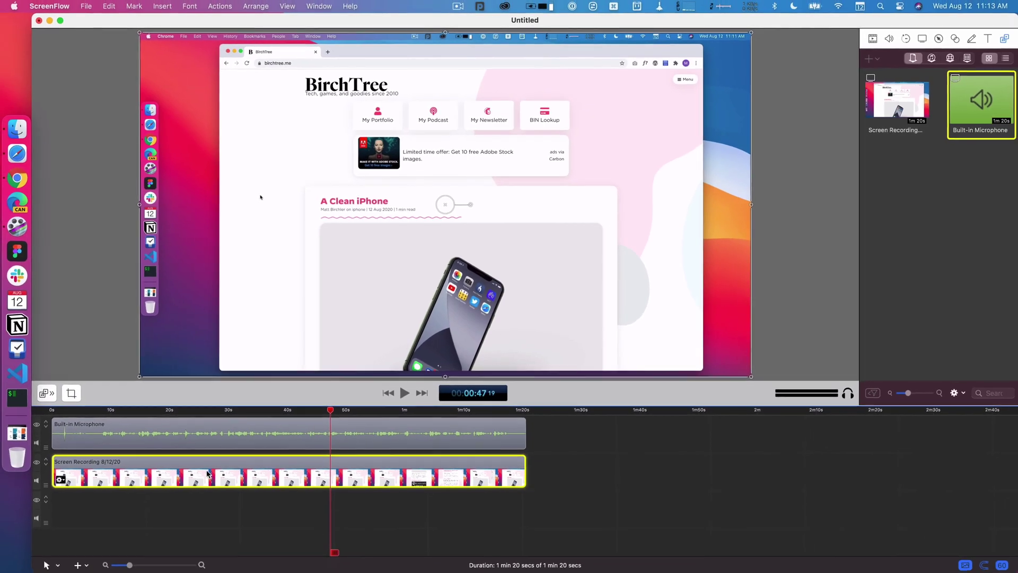
{"action": "left_click", "coordinate": [79, 411]}
{"action": "key", "text": "space"}
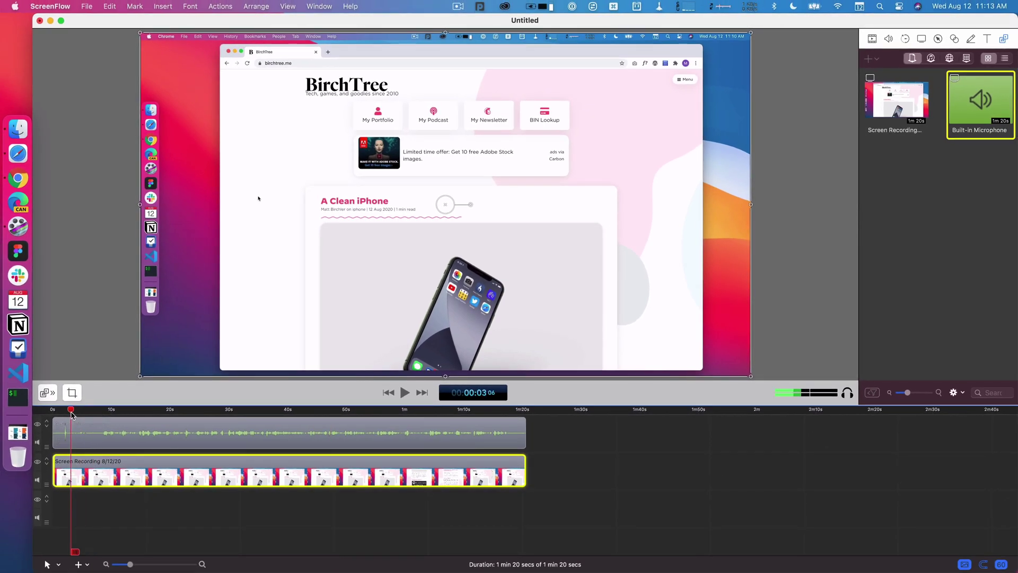
{"action": "left_click_drag", "start_coordinate": [156, 411], "coordinate": [120, 411]}
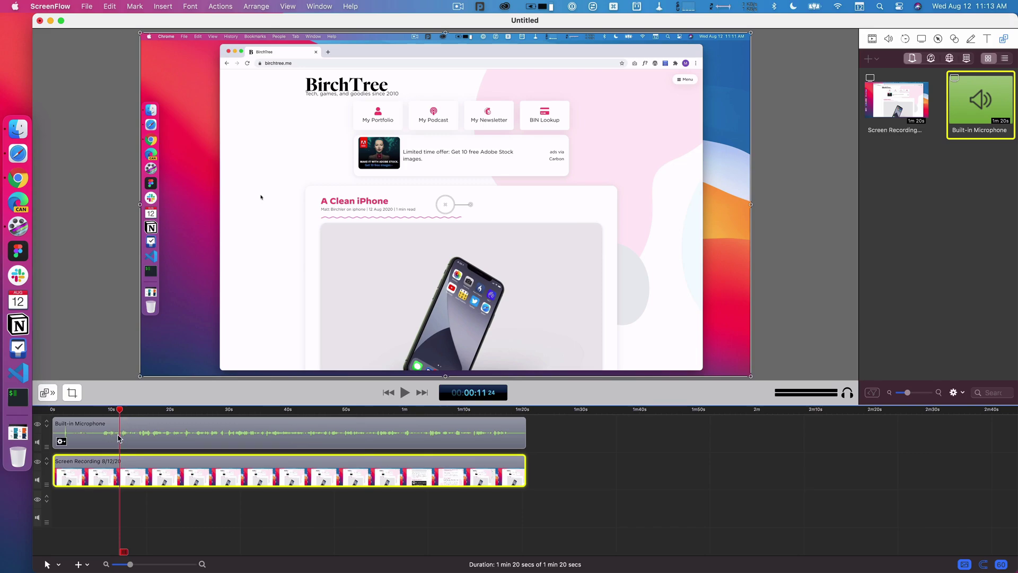
{"action": "left_click_drag", "start_coordinate": [119, 411], "coordinate": [264, 414]}
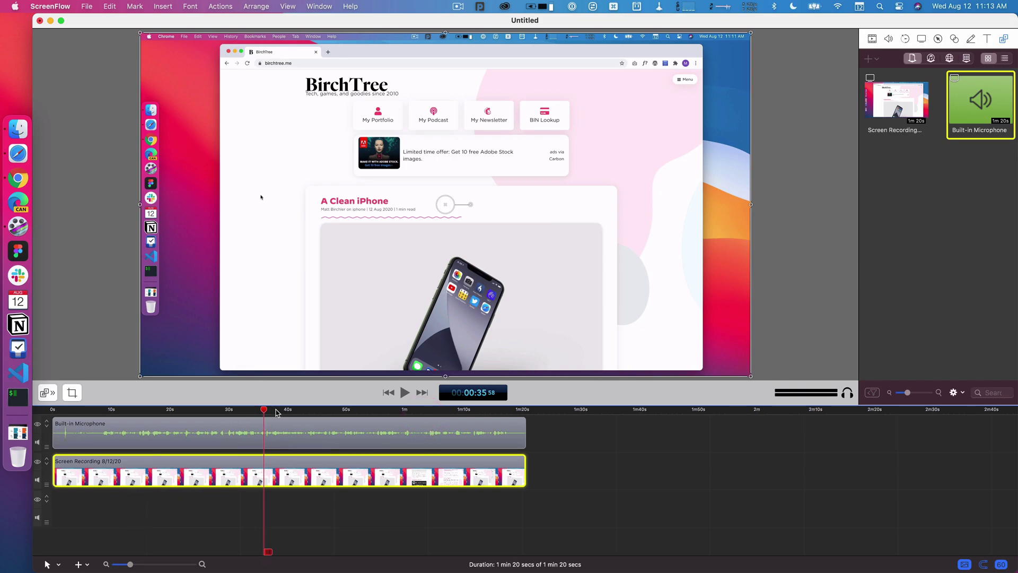
{"action": "left_click_drag", "start_coordinate": [265, 414], "coordinate": [408, 442]}
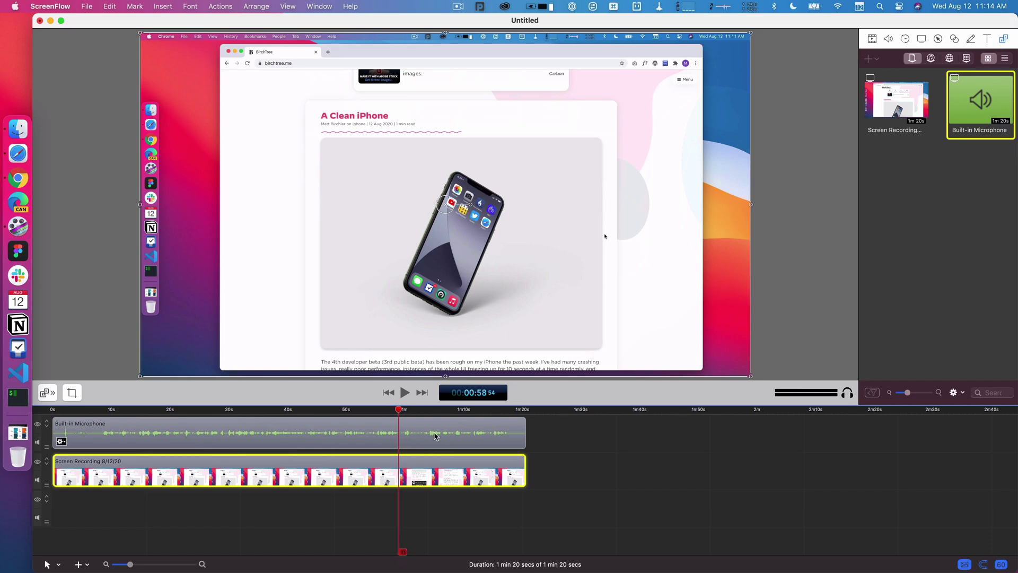
Delete the Built-in Microphone clip and return the playhead to the start
{"action": "left_click", "coordinate": [435, 436]}
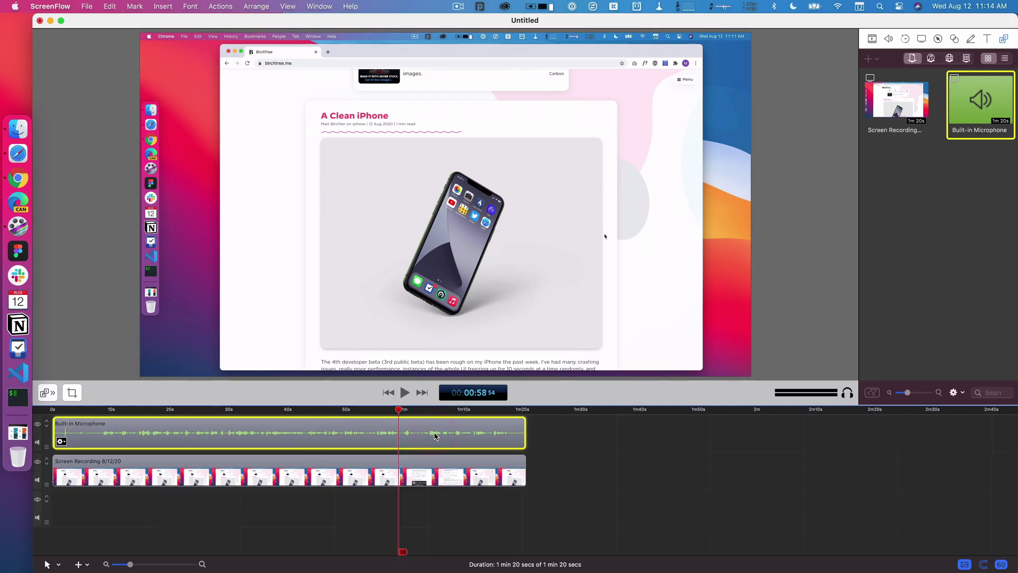
{"action": "key", "text": "Delete"}
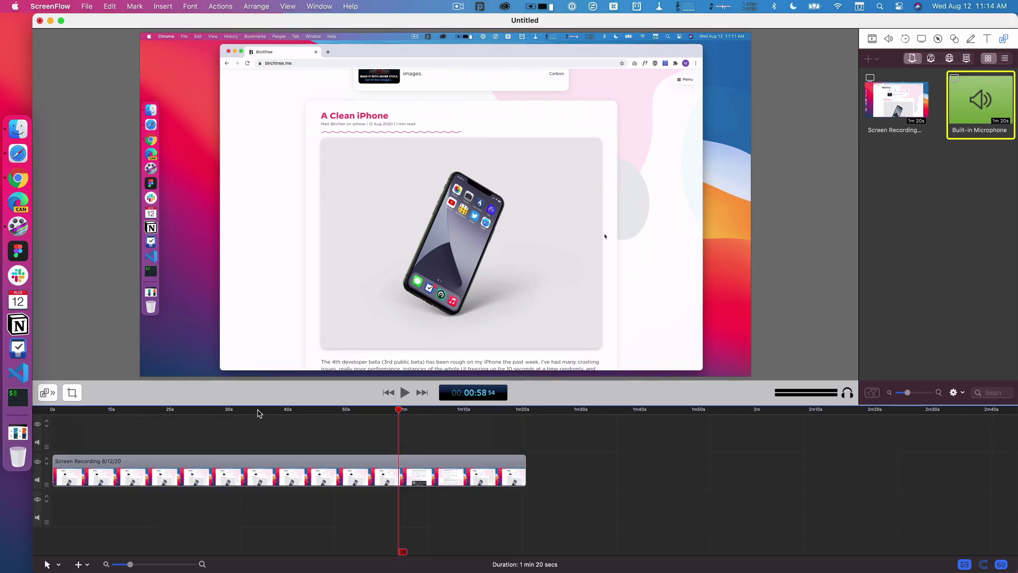
{"action": "left_click_drag", "start_coordinate": [258, 414], "coordinate": [435, 410]}
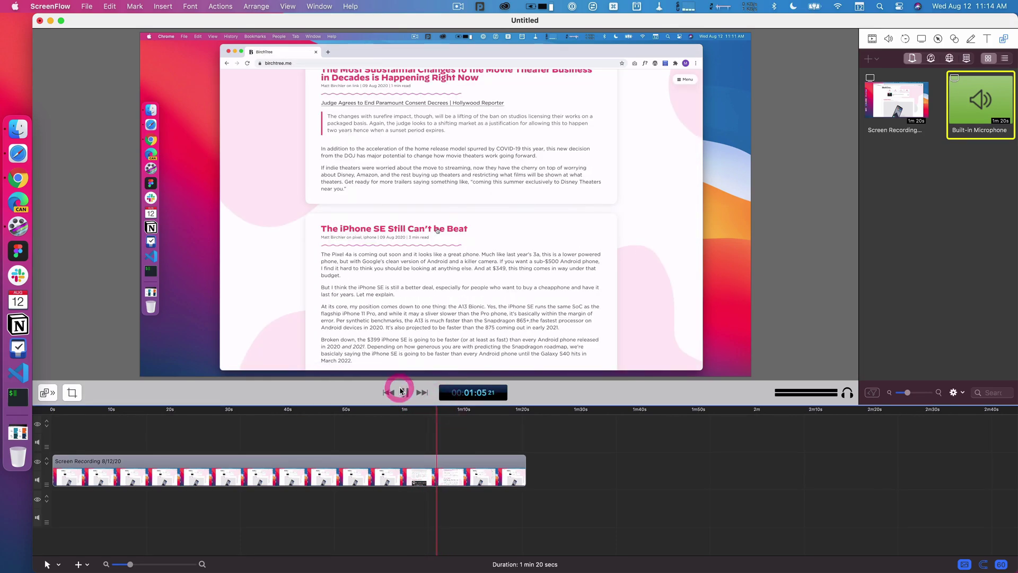
Play back the recording, jumping to about 1:04 before stopping playback
{"action": "left_click", "coordinate": [405, 392]}
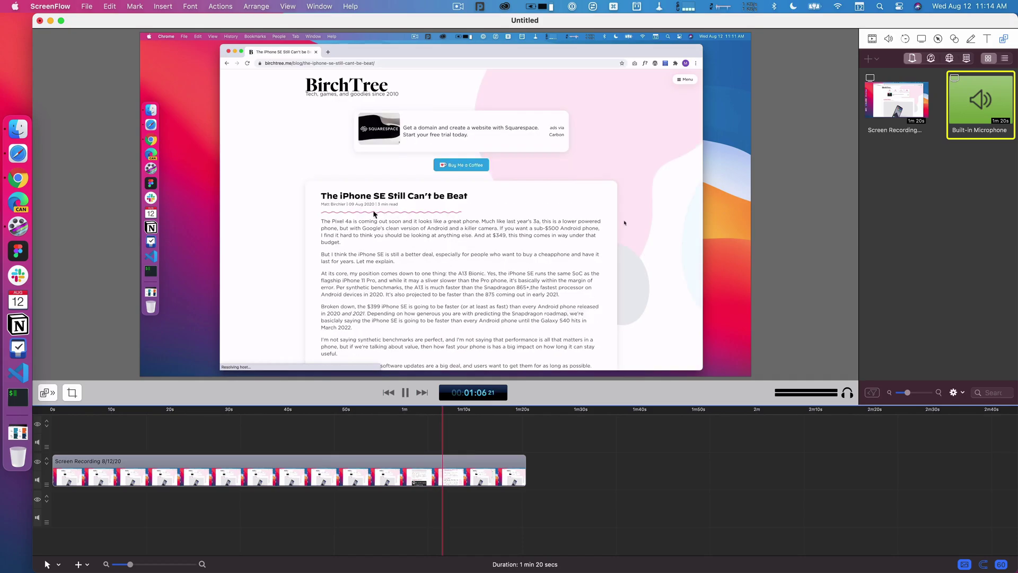
{"action": "left_click", "coordinate": [424, 409]}
{"action": "left_click", "coordinate": [408, 477]}
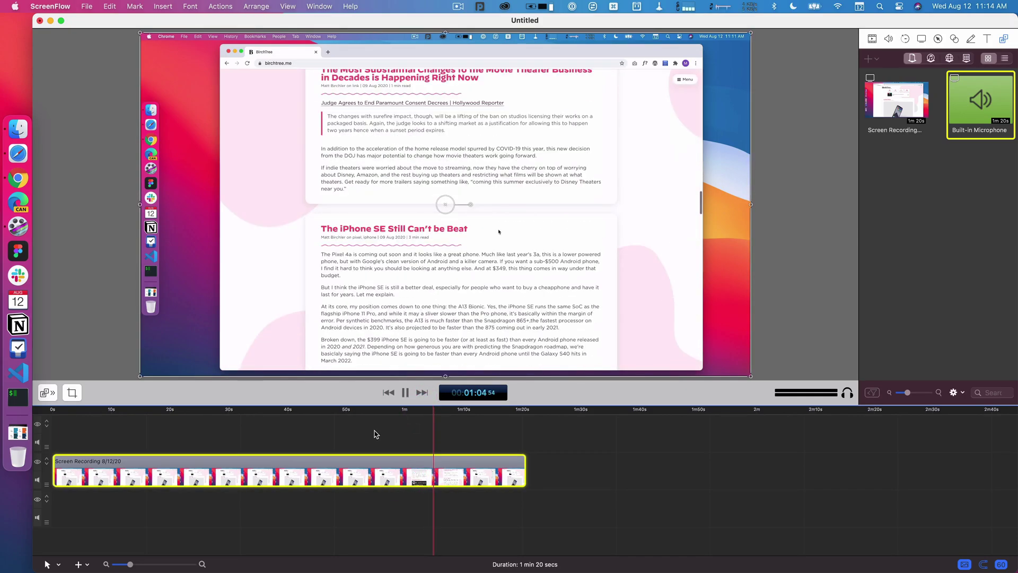
{"action": "key", "text": "space"}
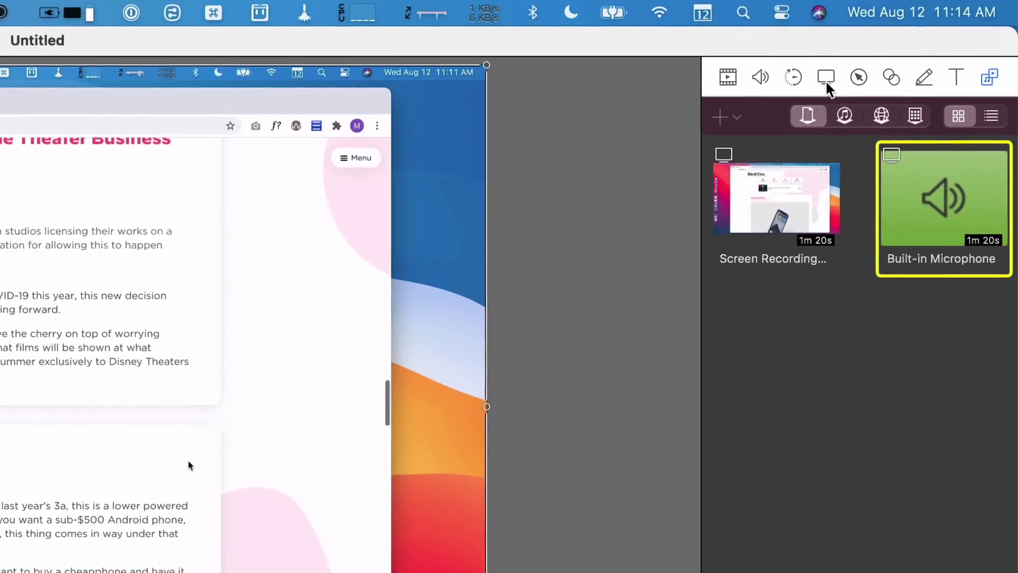
Experiment with the clip's opacity and saturation in Video properties, leaving both at normal
{"action": "left_click", "coordinate": [725, 77]}
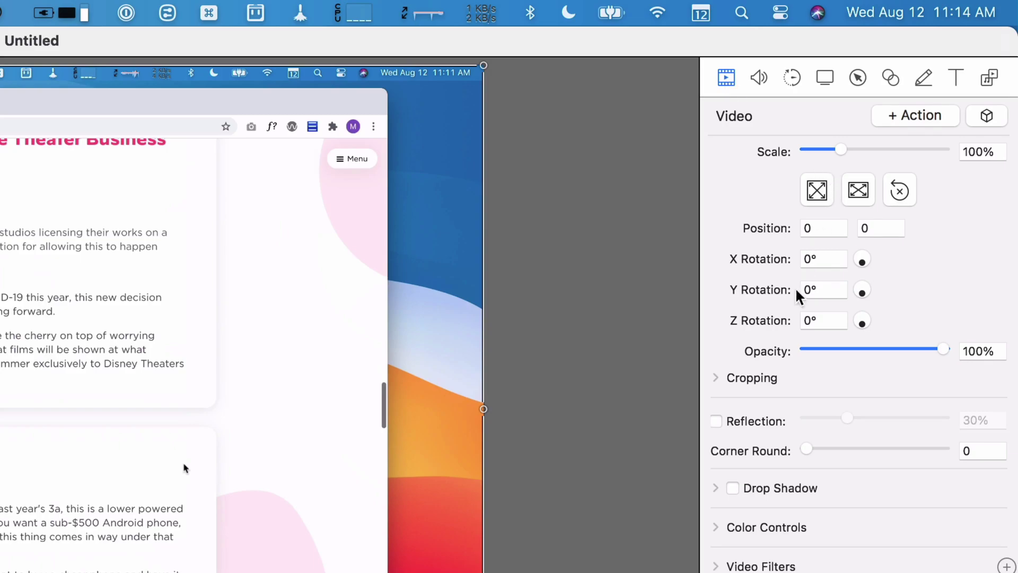
{"action": "left_click_drag", "start_coordinate": [820, 348], "coordinate": [952, 345]}
{"action": "left_click", "coordinate": [715, 527]}
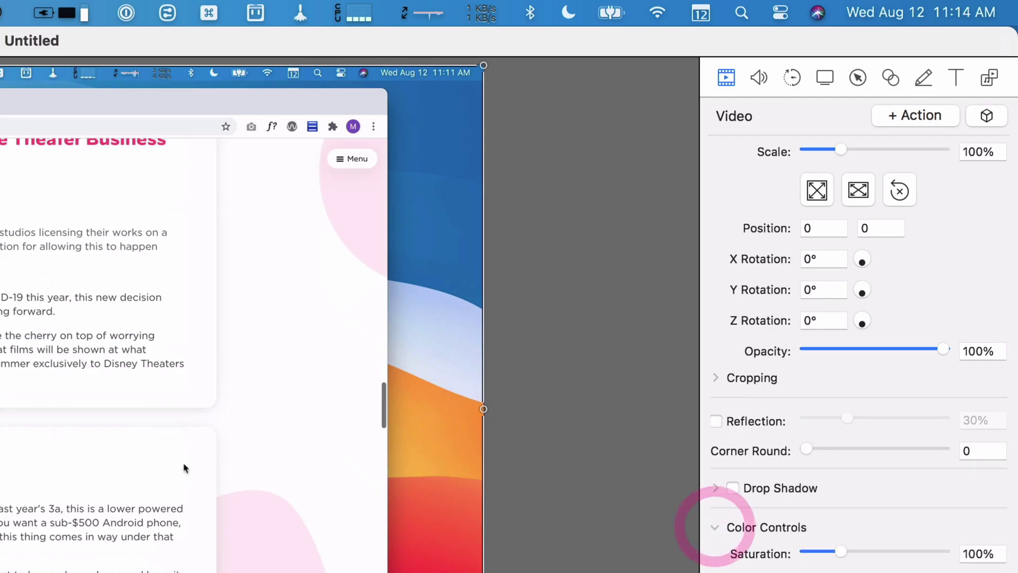
{"action": "left_click_drag", "start_coordinate": [831, 553], "coordinate": [909, 547]}
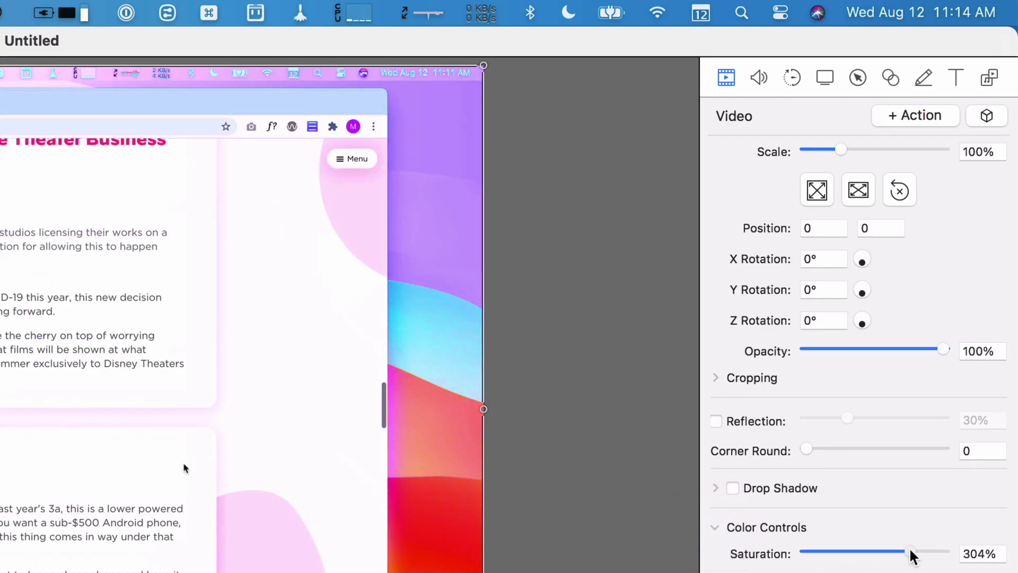
{"action": "left_click_drag", "start_coordinate": [911, 550], "coordinate": [841, 551]}
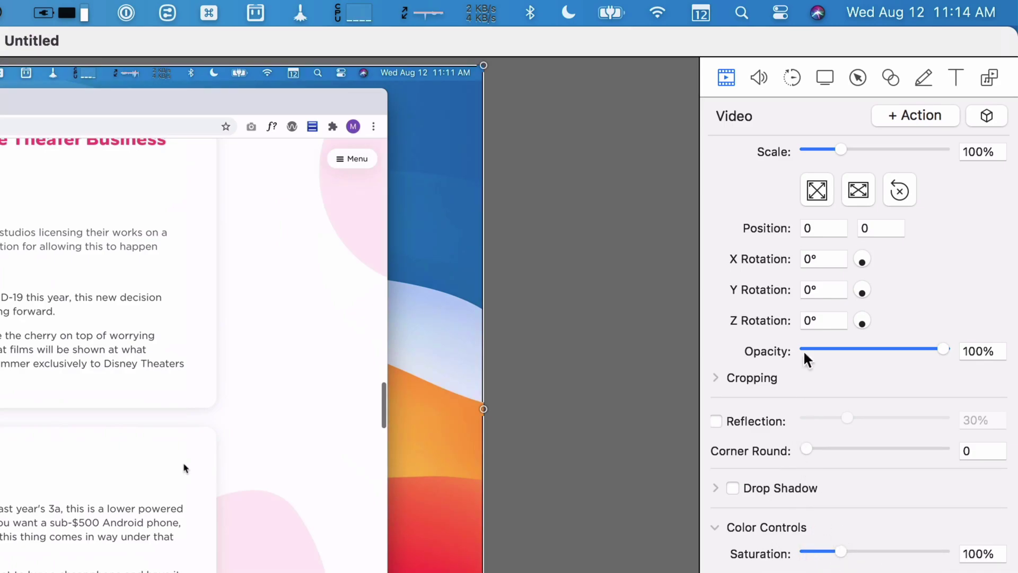
Move through the Audio and Video Motion tabs to the Screen Recording settings
{"action": "left_click", "coordinate": [758, 78]}
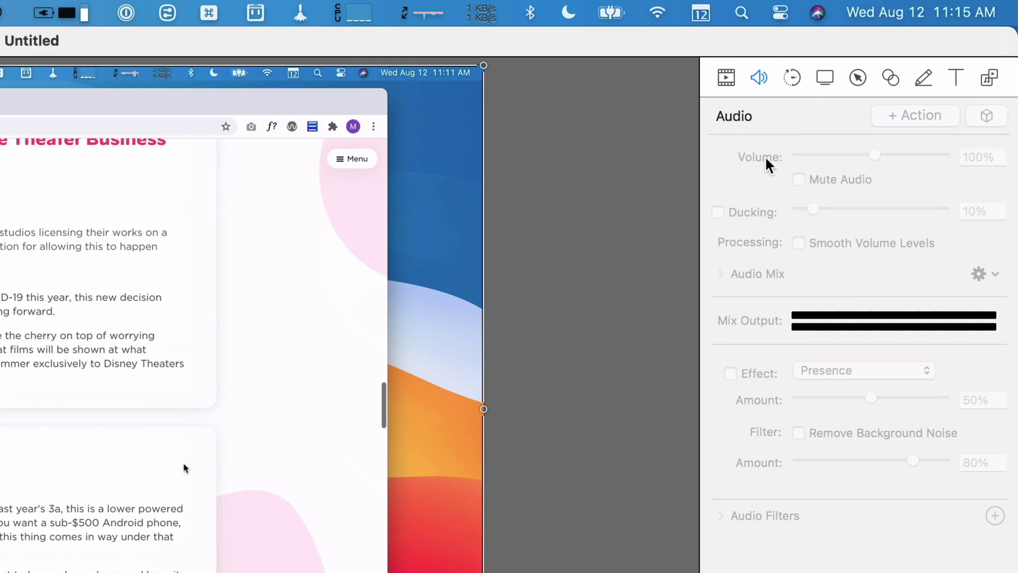
{"action": "left_click", "coordinate": [792, 77]}
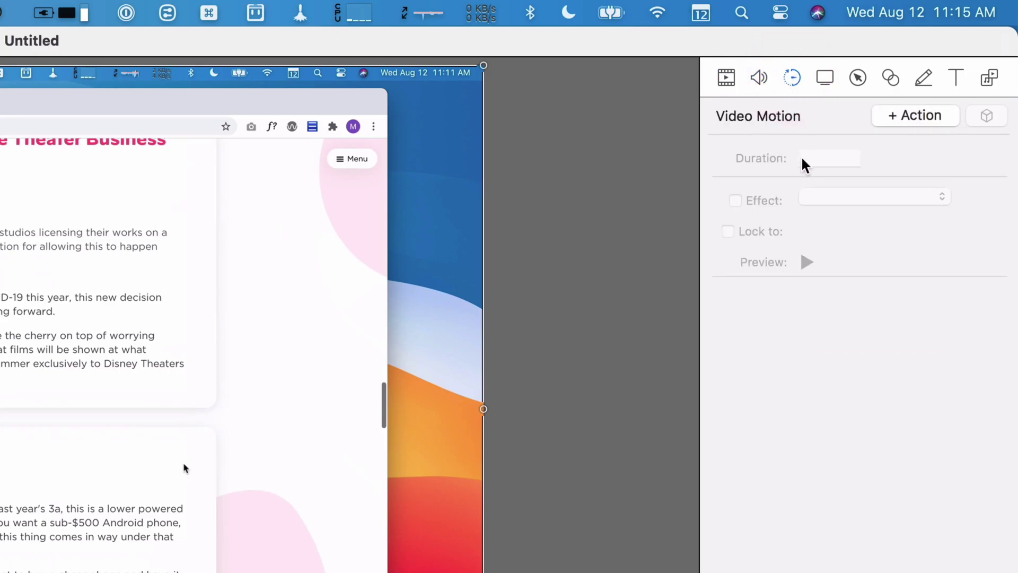
{"action": "left_click", "coordinate": [825, 75]}
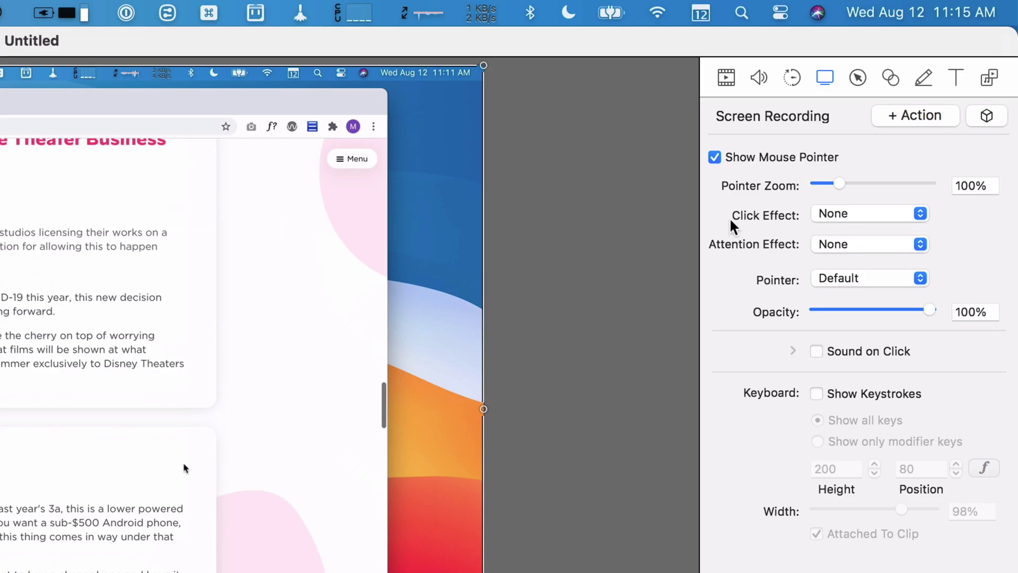
Apply the Radar click effect and preview it playing from about 1:02
{"action": "left_click", "coordinate": [849, 213]}
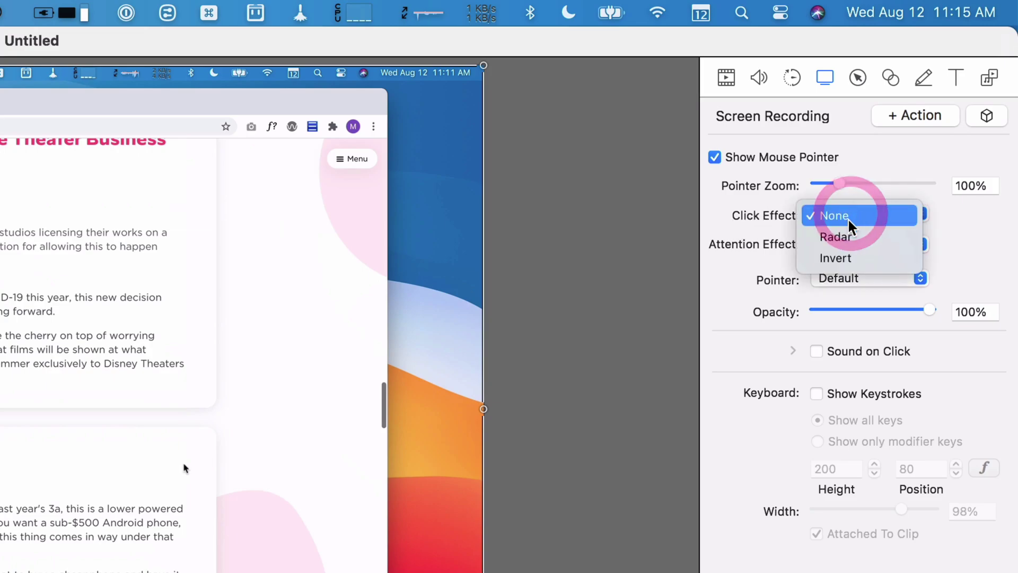
{"action": "left_click", "coordinate": [843, 237]}
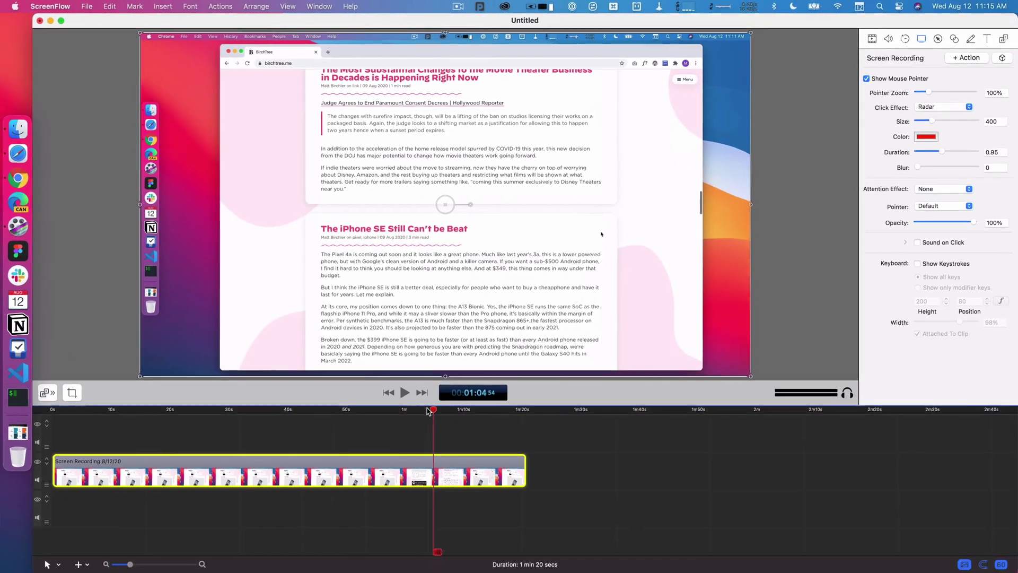
{"action": "left_click_drag", "start_coordinate": [429, 412], "coordinate": [416, 411]}
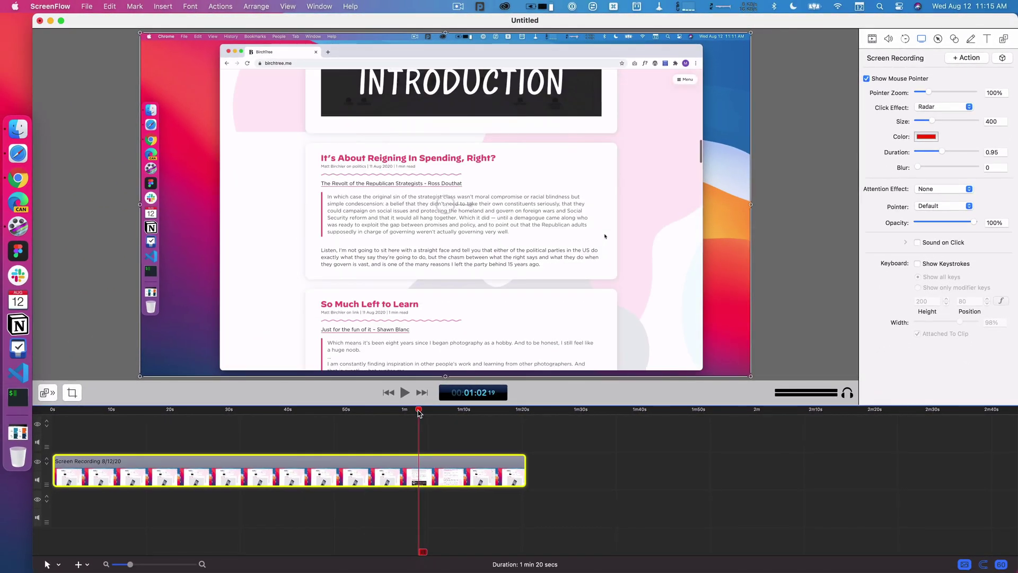
{"action": "key", "text": "space"}
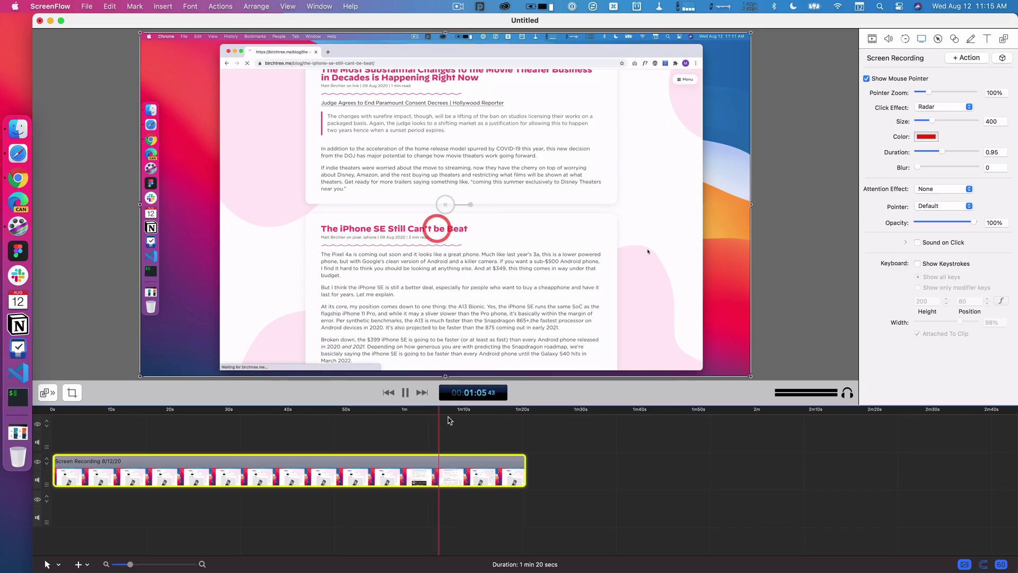
{"action": "key", "text": "space"}
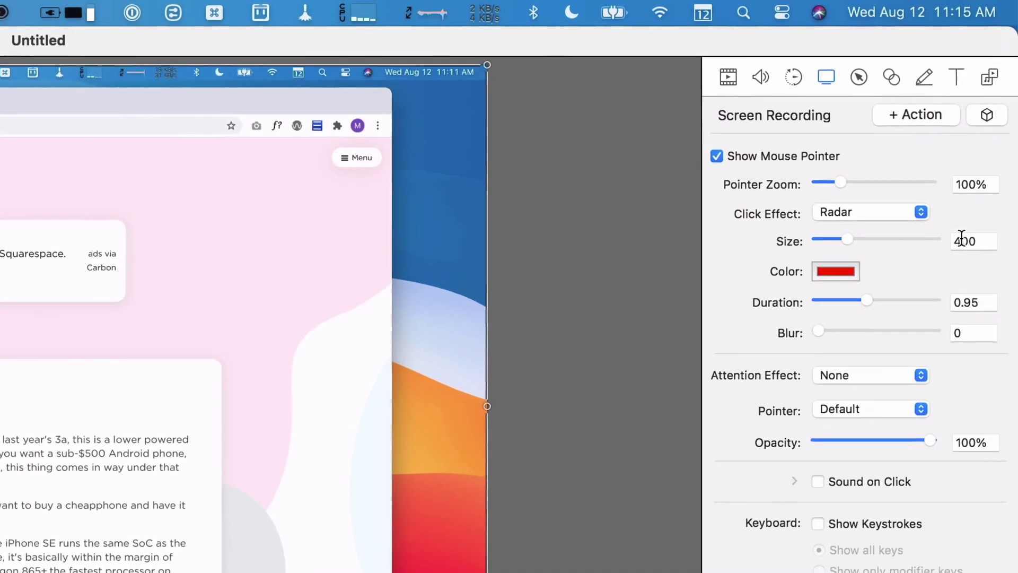
Set the Radar effect to size 200, duration 0.55 and a pink colour, then stop playback
{"action": "double_click", "coordinate": [980, 142]}
{"action": "type", "text": "200"}
{"action": "key", "text": "Return"}
{"action": "double_click", "coordinate": [967, 303]}
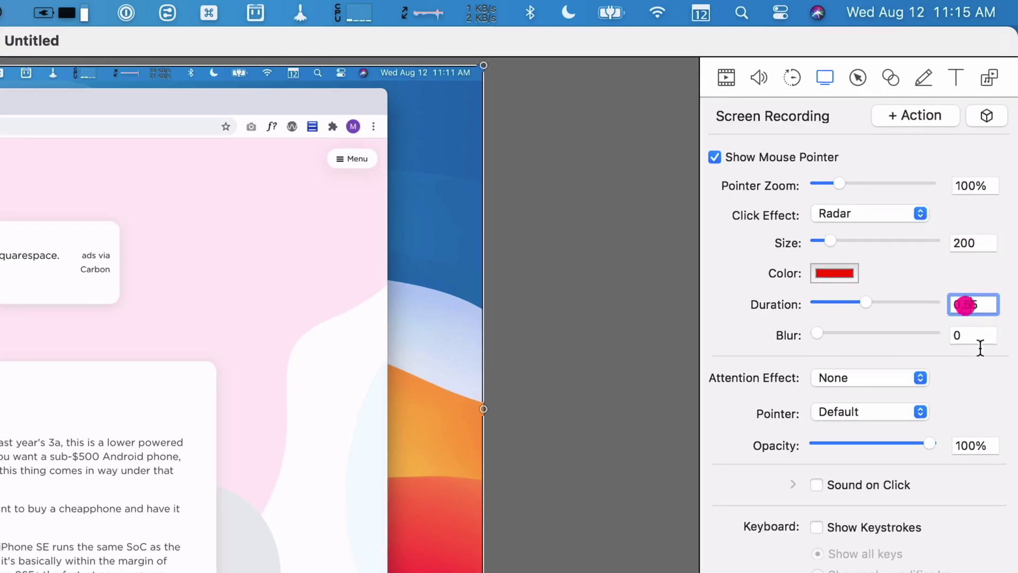
{"action": "type", "text": "0.55"}
{"action": "key", "text": "Return"}
{"action": "left_click", "coordinate": [839, 275]}
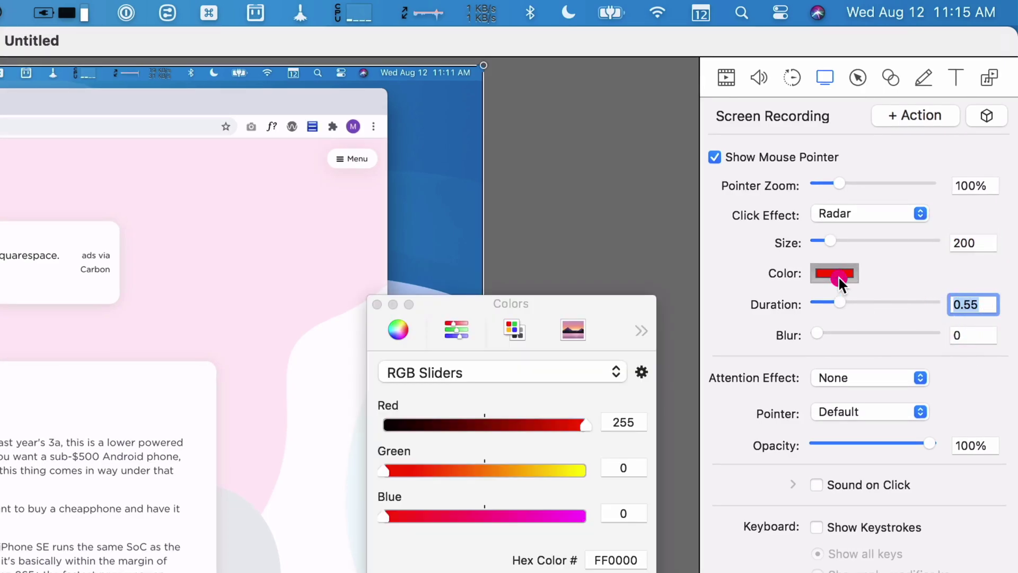
{"action": "left_click", "coordinate": [484, 515]}
{"action": "left_click", "coordinate": [377, 305]}
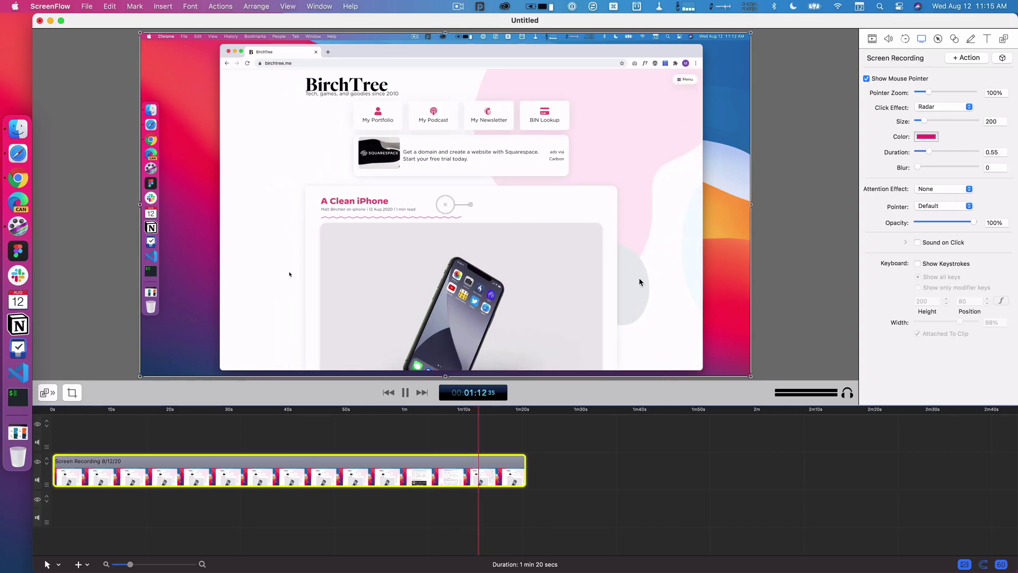
{"action": "key", "text": "space"}
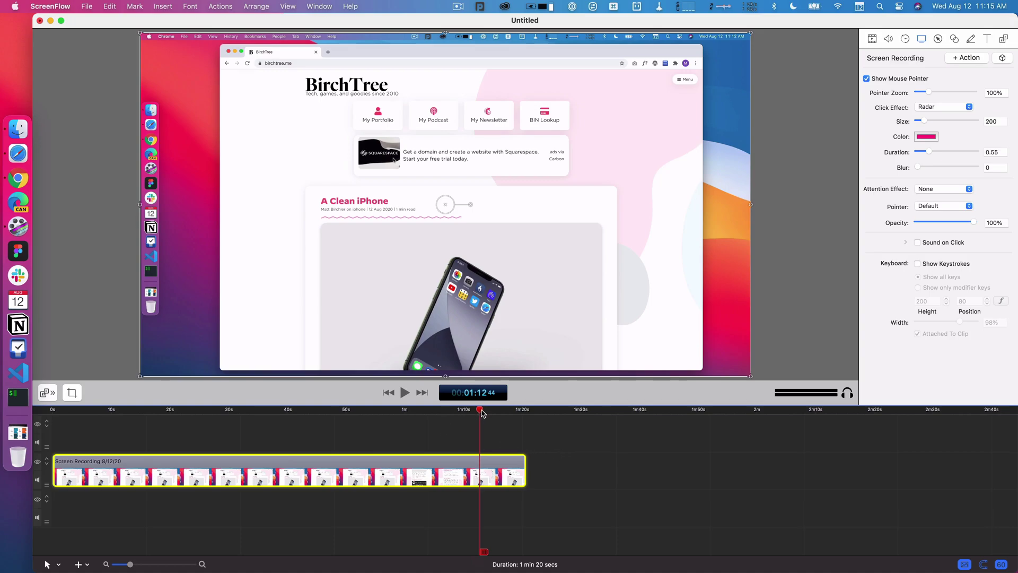
Split the recording at 0:52, delete the opening part and slide the 27-second remainder to the start
{"action": "left_click_drag", "start_coordinate": [481, 411], "coordinate": [353, 425]}
{"action": "left_click_drag", "start_coordinate": [417, 440], "coordinate": [363, 444]}
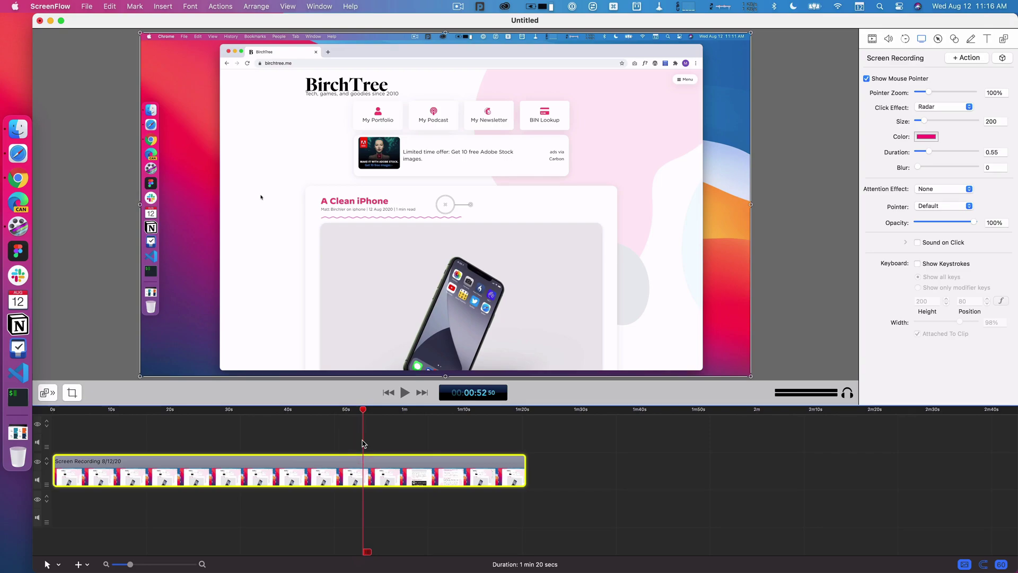
{"action": "key", "text": "t"}
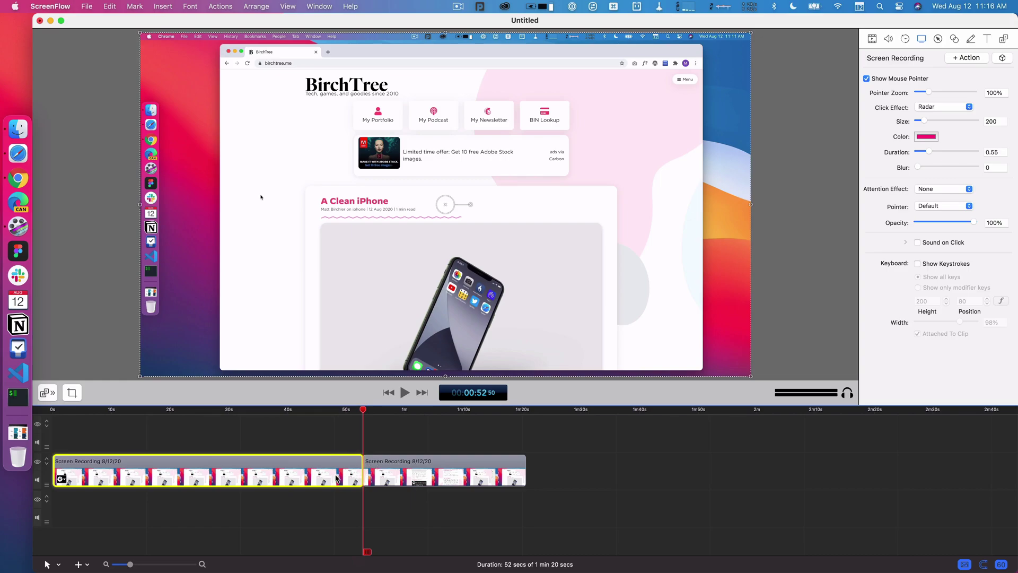
{"action": "key", "text": "Delete"}
{"action": "left_click_drag", "start_coordinate": [435, 469], "coordinate": [125, 469]}
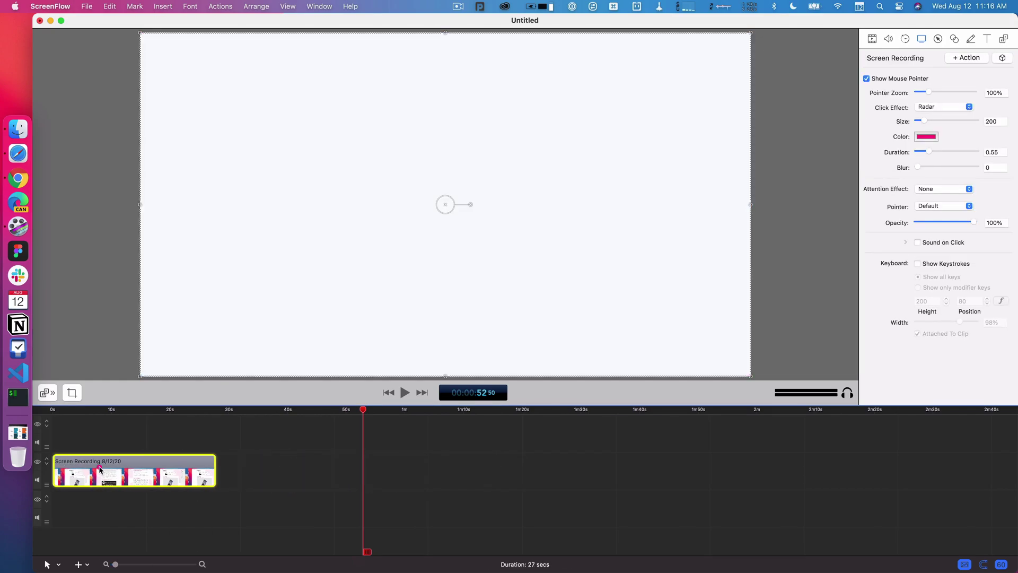
{"action": "left_click_drag", "start_coordinate": [127, 409], "coordinate": [167, 419]}
Zoom the timeline to fit the 27-second clip with Shift+Z and scrub it, settling near 14 seconds
{"action": "left_click", "coordinate": [295, 450]}
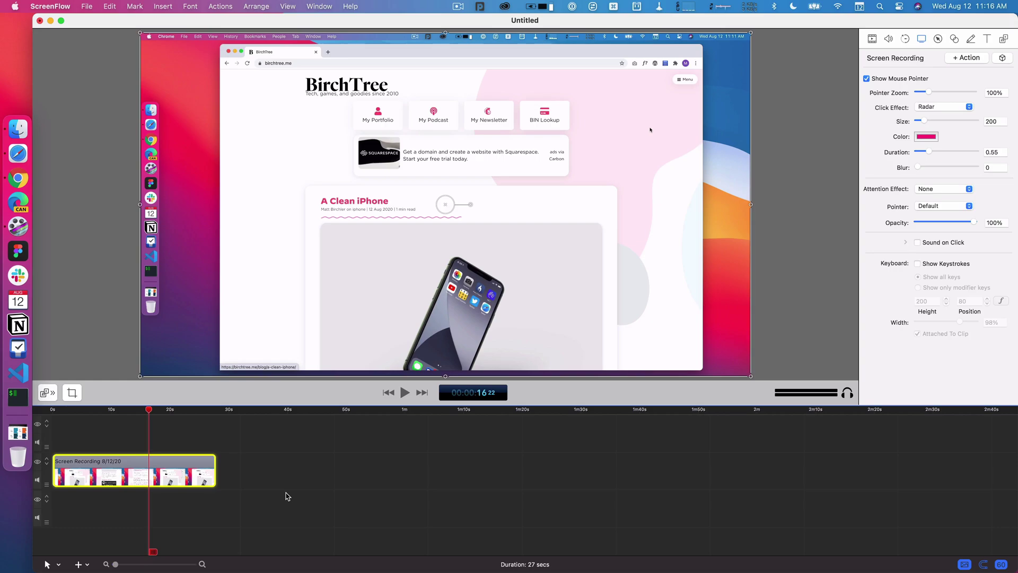
{"action": "key", "text": "shift+z"}
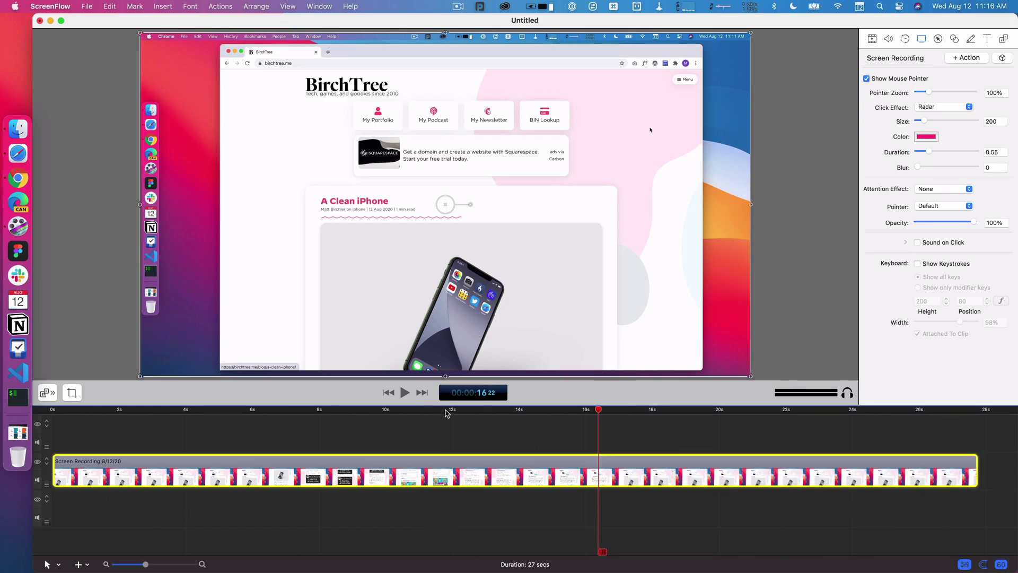
{"action": "left_click_drag", "start_coordinate": [447, 413], "coordinate": [269, 420]}
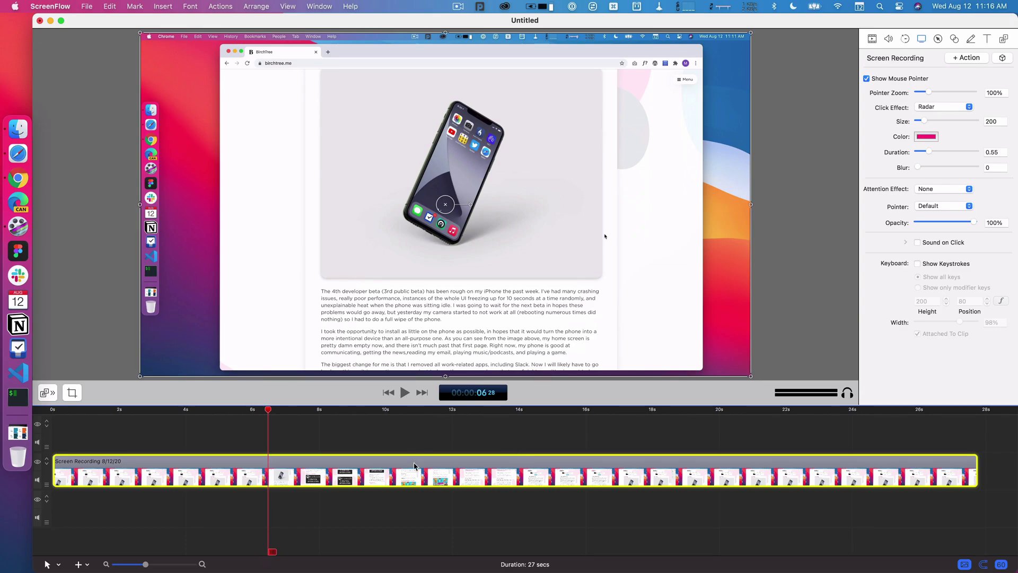
{"action": "left_click_drag", "start_coordinate": [323, 414], "coordinate": [409, 422]}
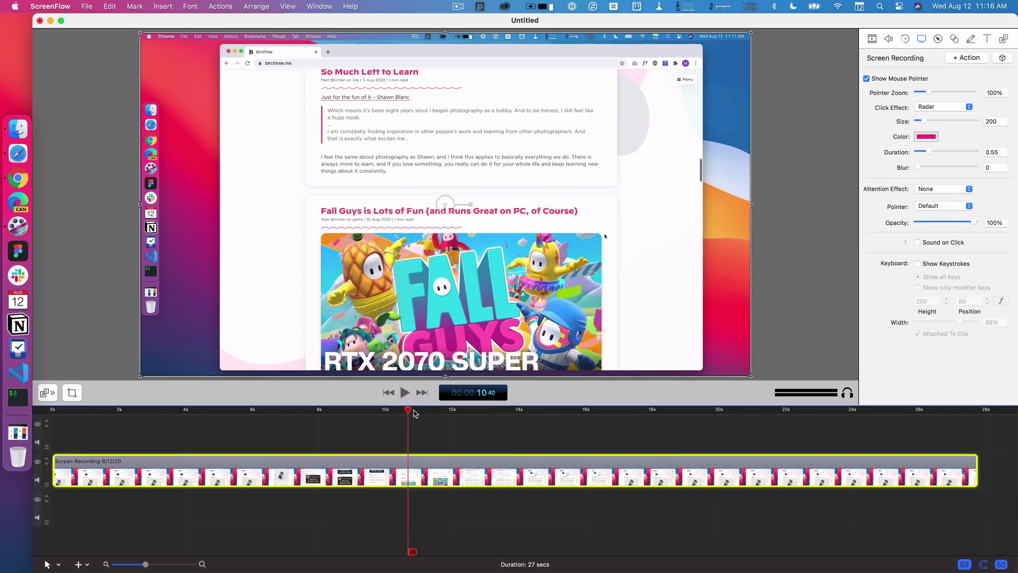
{"action": "left_click_drag", "start_coordinate": [409, 412], "coordinate": [607, 413]}
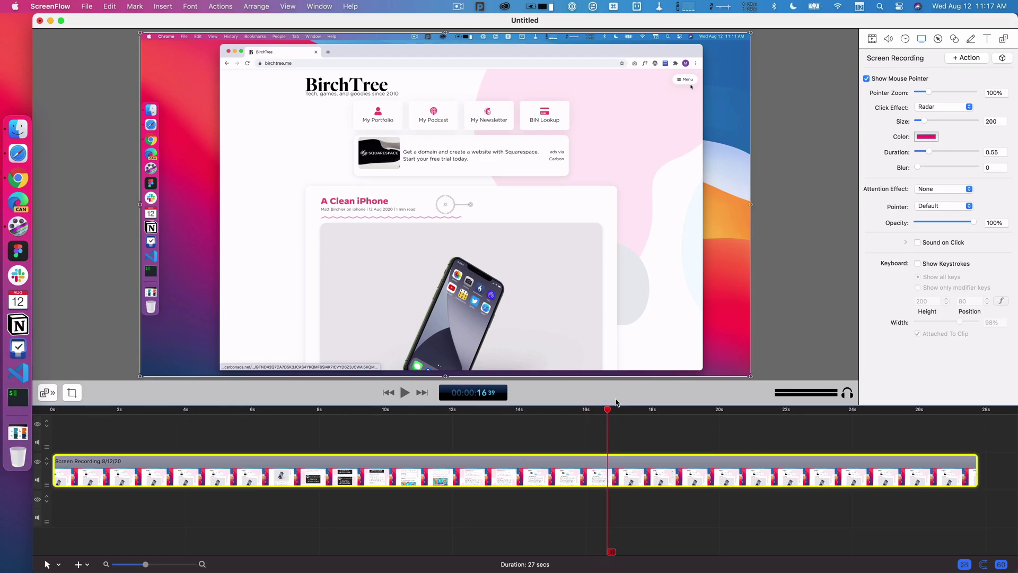
Add a Video action at the current point near 16 seconds
{"action": "left_click", "coordinate": [874, 42]}
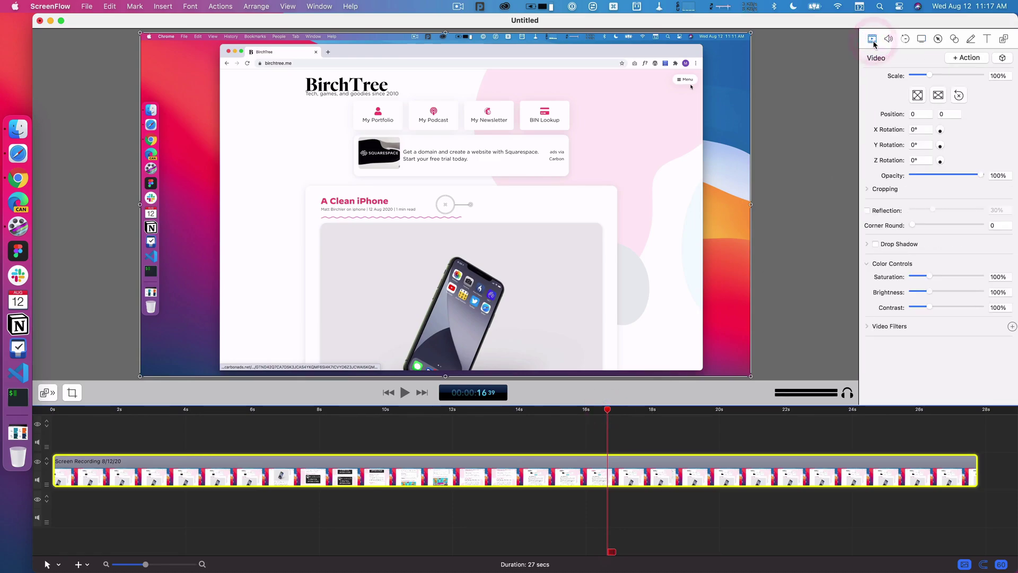
{"action": "left_click", "coordinate": [968, 58]}
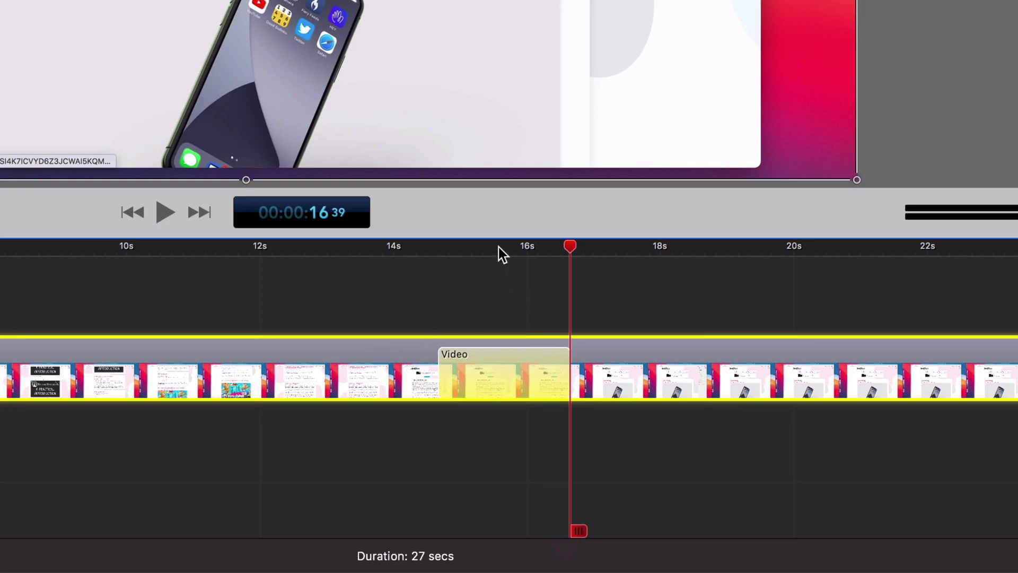
{"action": "left_click_drag", "start_coordinate": [503, 254], "coordinate": [492, 308]}
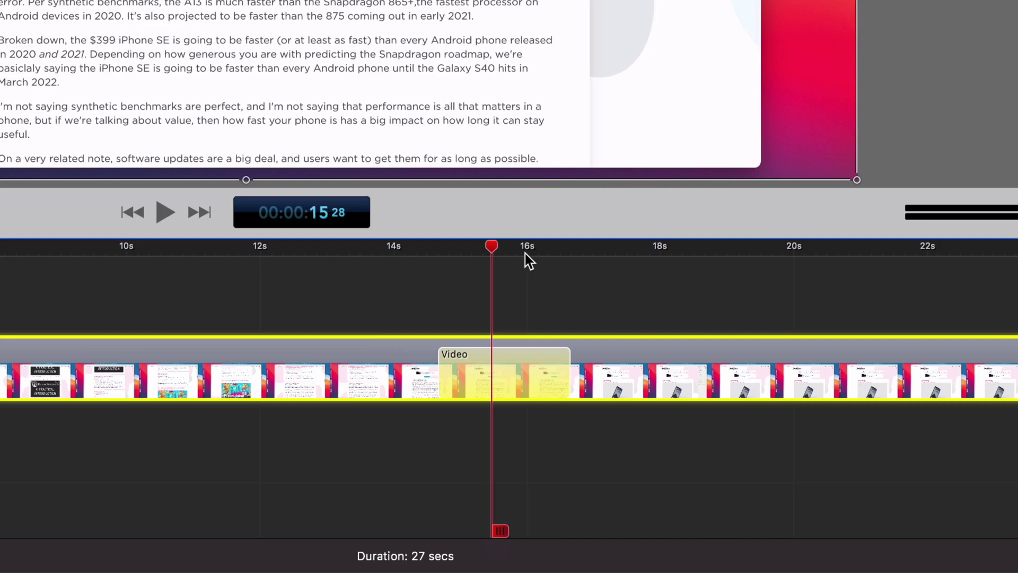
{"action": "left_click_drag", "start_coordinate": [491, 248], "coordinate": [619, 287]}
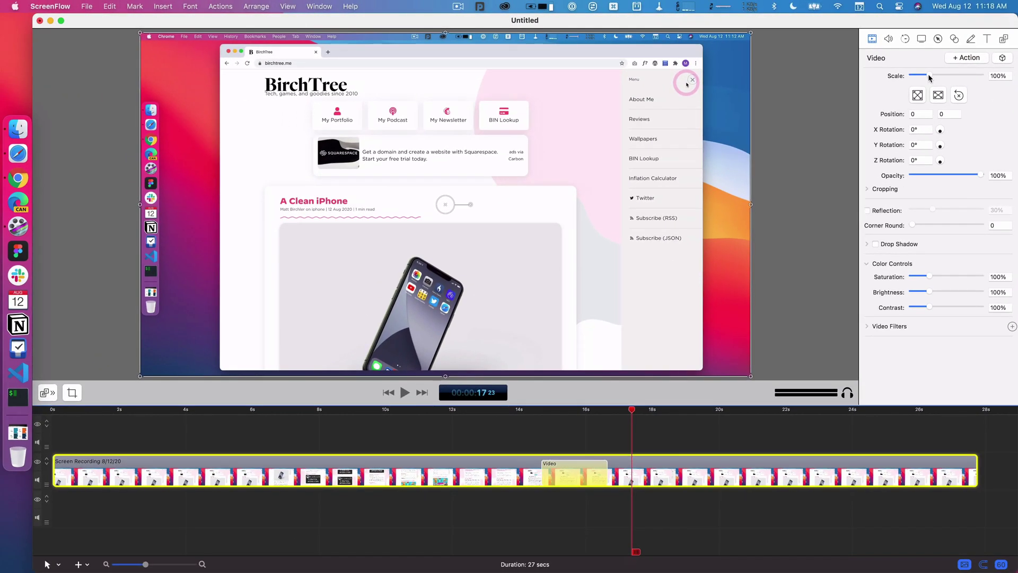
Scale the recording to 173%, pan onto the site's menu, and play back the zoom
{"action": "left_click_drag", "start_coordinate": [843, 148], "coordinate": [861, 146]}
{"action": "left_click_drag", "start_coordinate": [936, 73], "coordinate": [941, 72]}
{"action": "left_click_drag", "start_coordinate": [702, 97], "coordinate": [481, 218]}
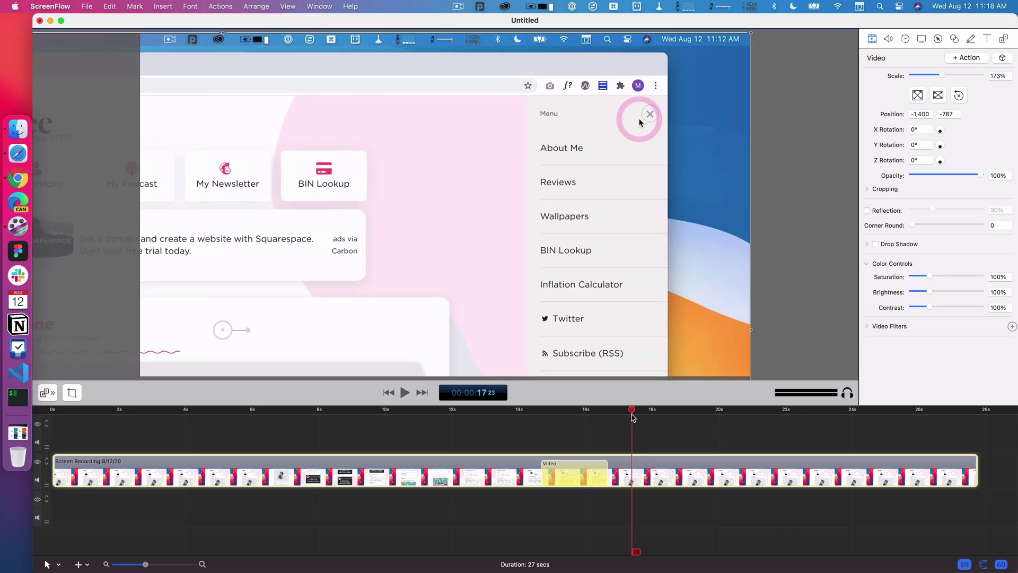
{"action": "left_click_drag", "start_coordinate": [633, 414], "coordinate": [503, 425]}
{"action": "key", "text": "space"}
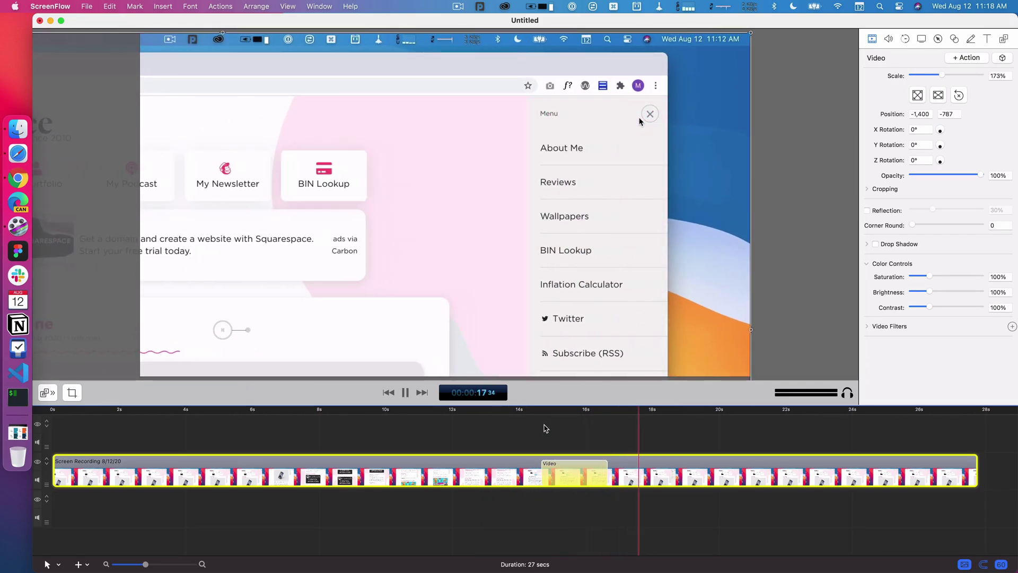
{"action": "key", "text": "space"}
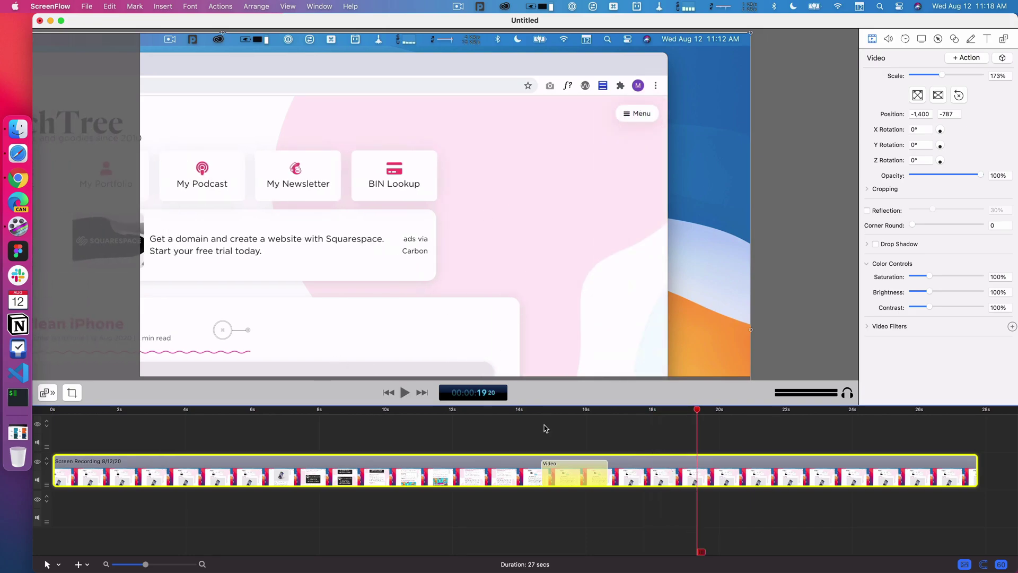
{"action": "key", "text": "space"}
{"action": "key", "text": "space"}
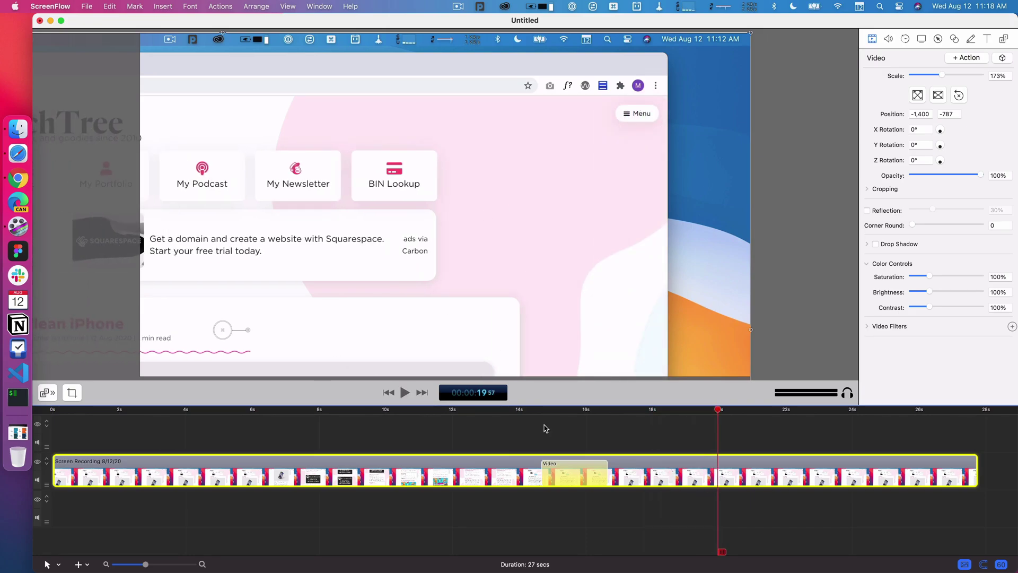
{"action": "left_click", "coordinate": [970, 58]}
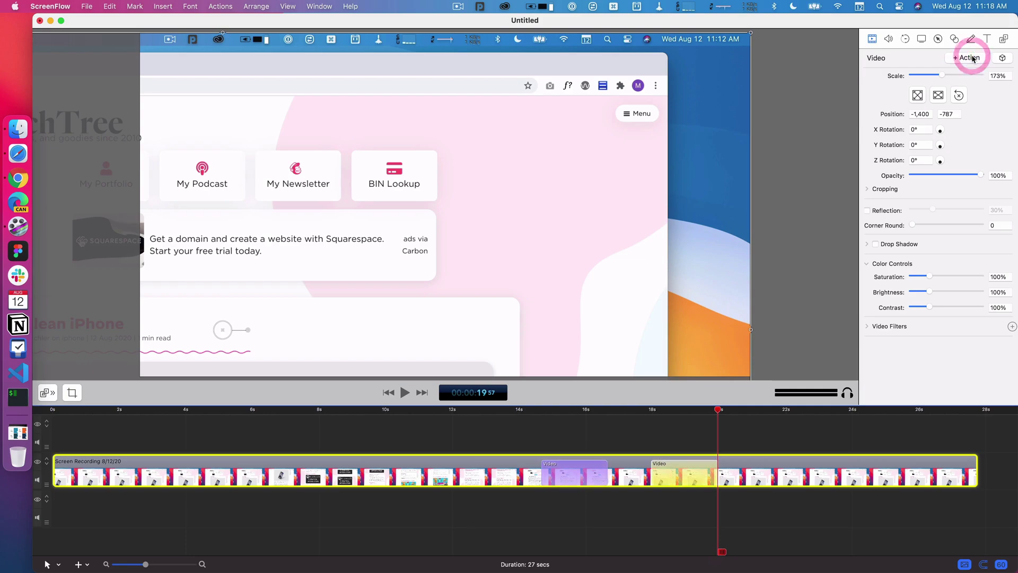
{"action": "left_click_drag", "start_coordinate": [944, 76], "coordinate": [933, 76]}
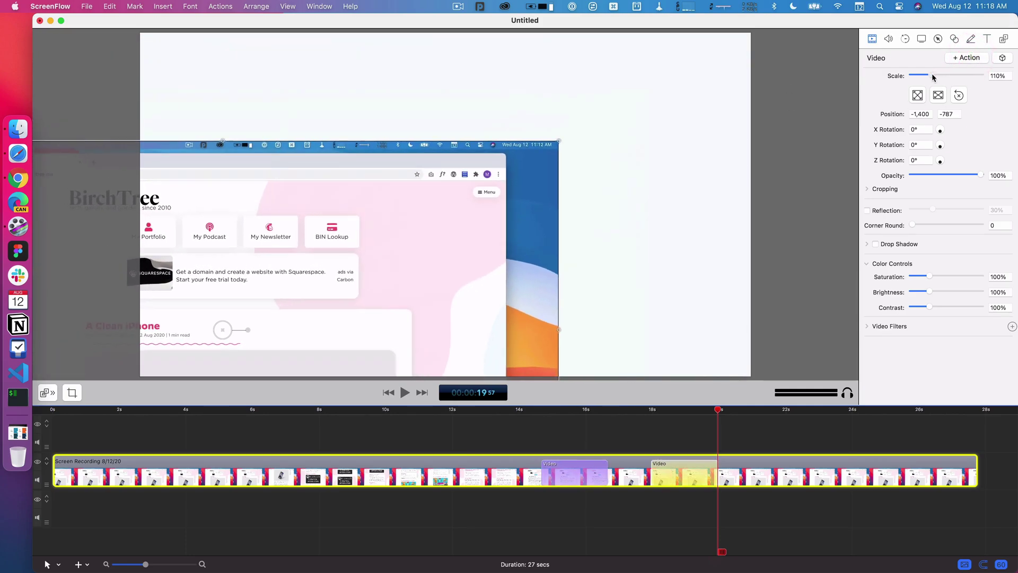
{"action": "left_click", "coordinate": [993, 75]}
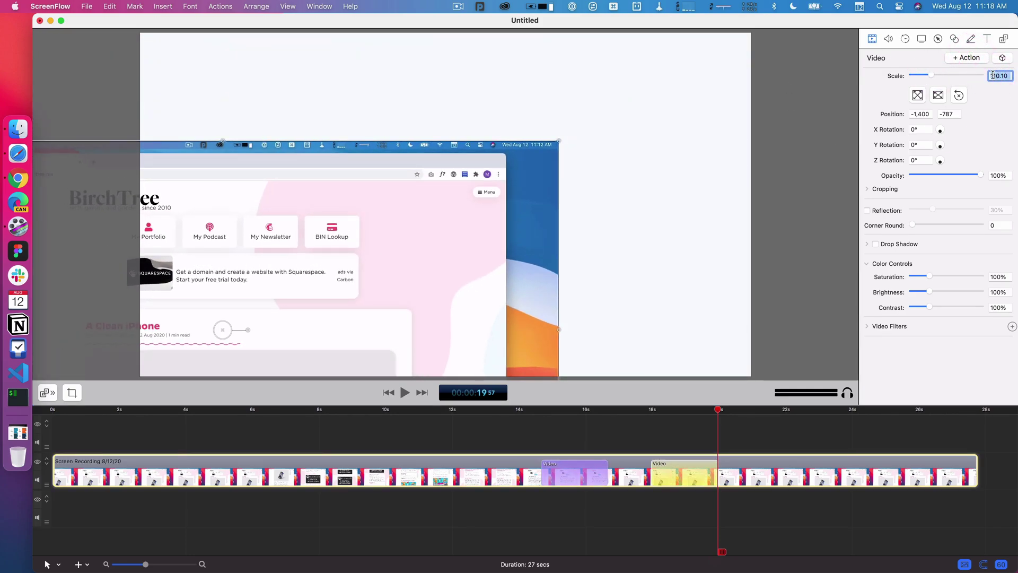
{"action": "type", "text": "100"}
{"action": "key", "text": "Tab"}
{"action": "type", "text": "0"}
{"action": "key", "text": "Tab"}
{"action": "type", "text": "0"}
{"action": "key", "text": "Tab"}
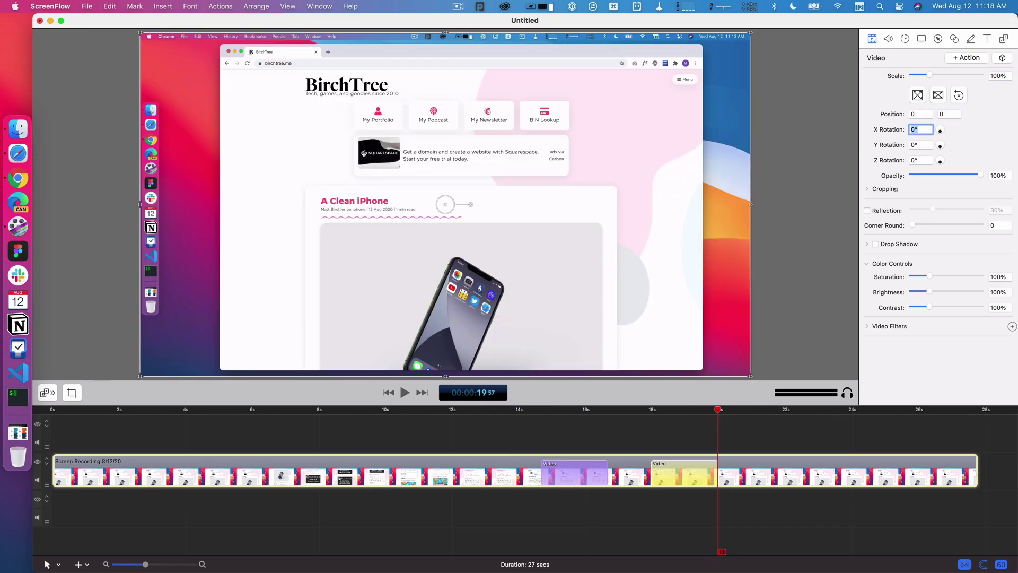
{"action": "left_click", "coordinate": [671, 465]}
{"action": "left_click", "coordinate": [588, 416]}
{"action": "key", "text": "space"}
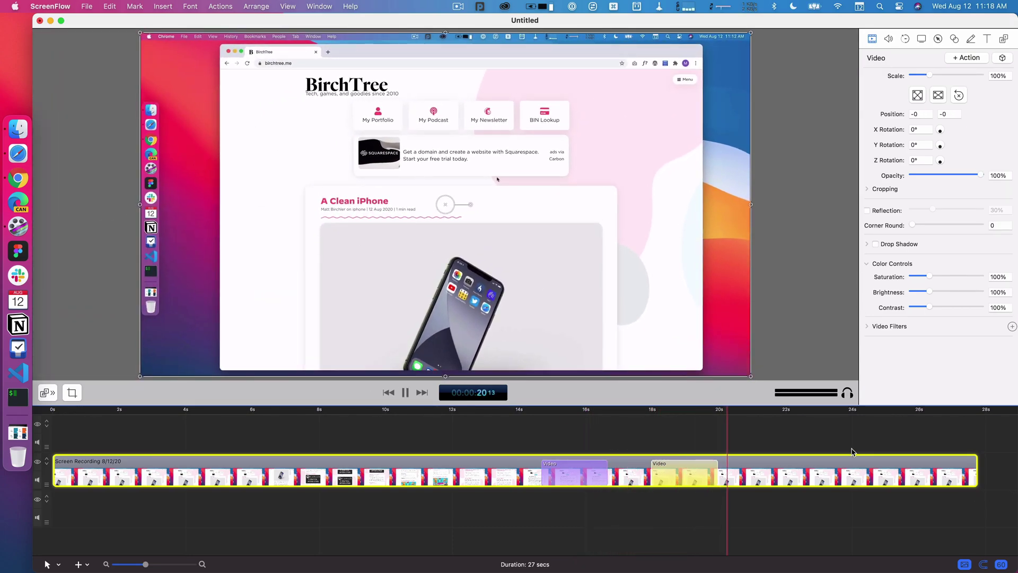
{"action": "key", "text": "space"}
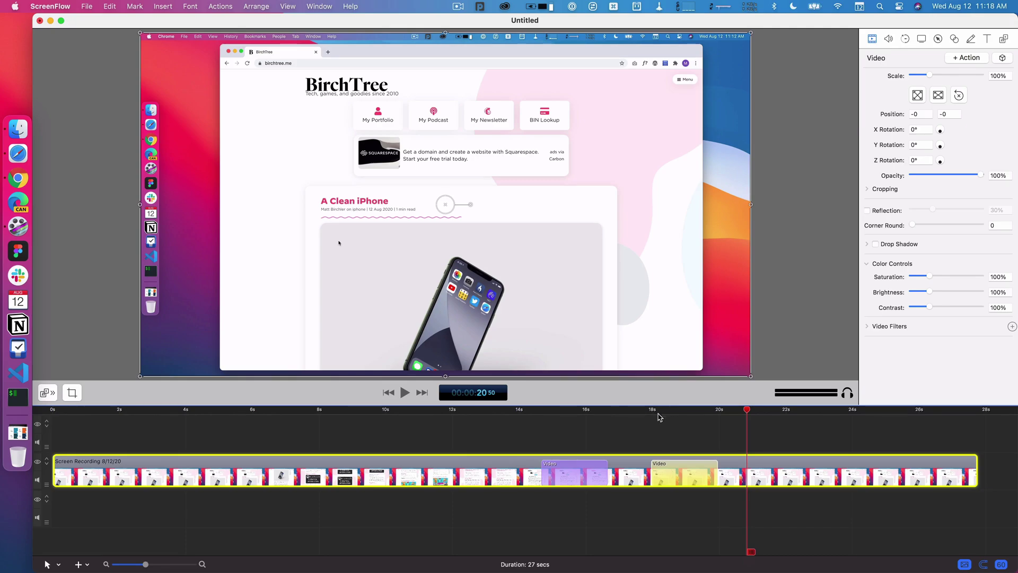
Move the second zoom action slightly later on the timeline and replay it
{"action": "left_click_drag", "start_coordinate": [654, 415], "coordinate": [680, 414]}
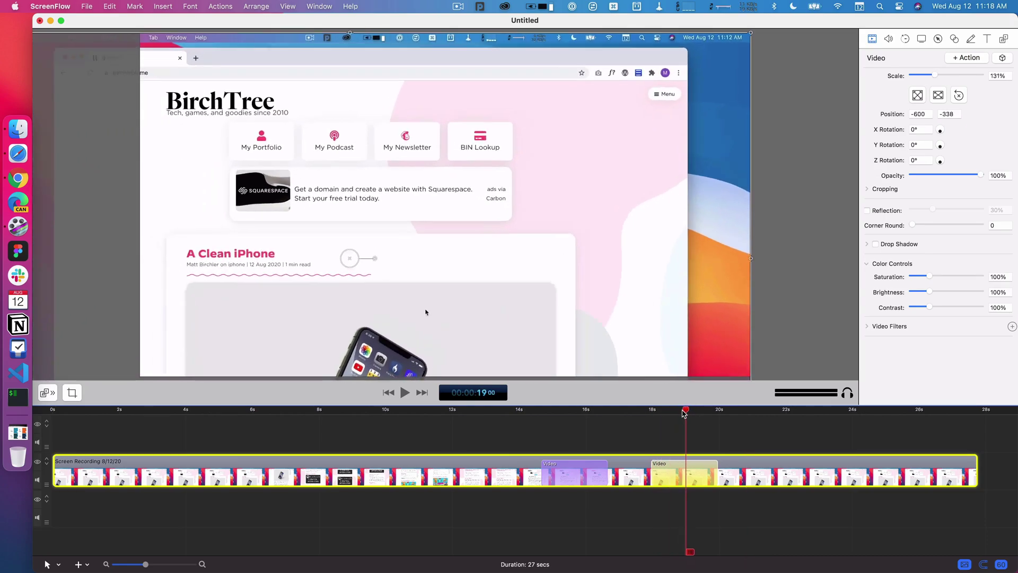
{"action": "mouse_move", "coordinate": [685, 473]}
{"action": "left_mouse_down"}
{"action": "mouse_move", "coordinate": [667, 476]}
{"action": "mouse_move", "coordinate": [688, 471]}
{"action": "left_mouse_up"}
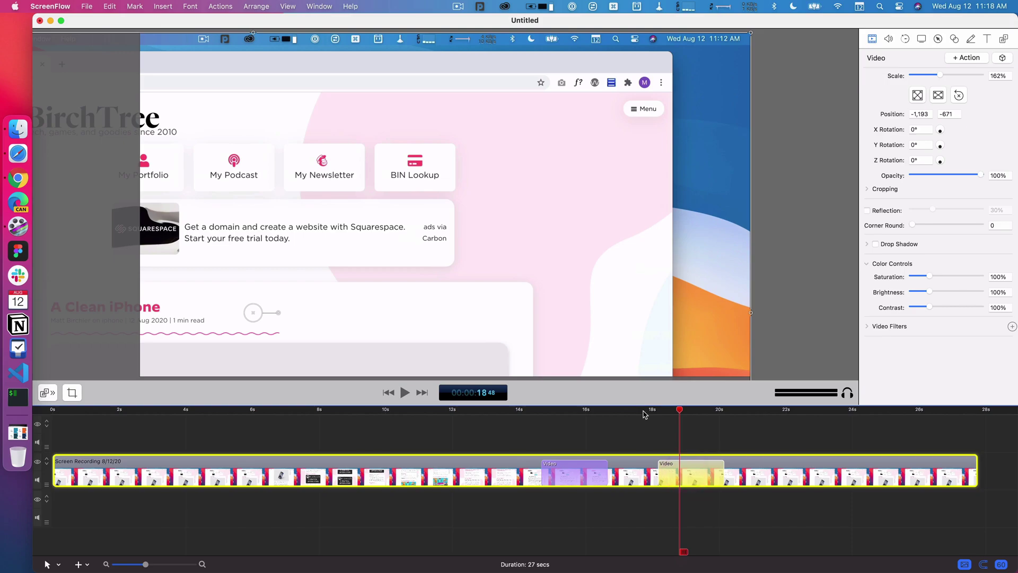
{"action": "left_click", "coordinate": [619, 414]}
{"action": "key", "text": "space"}
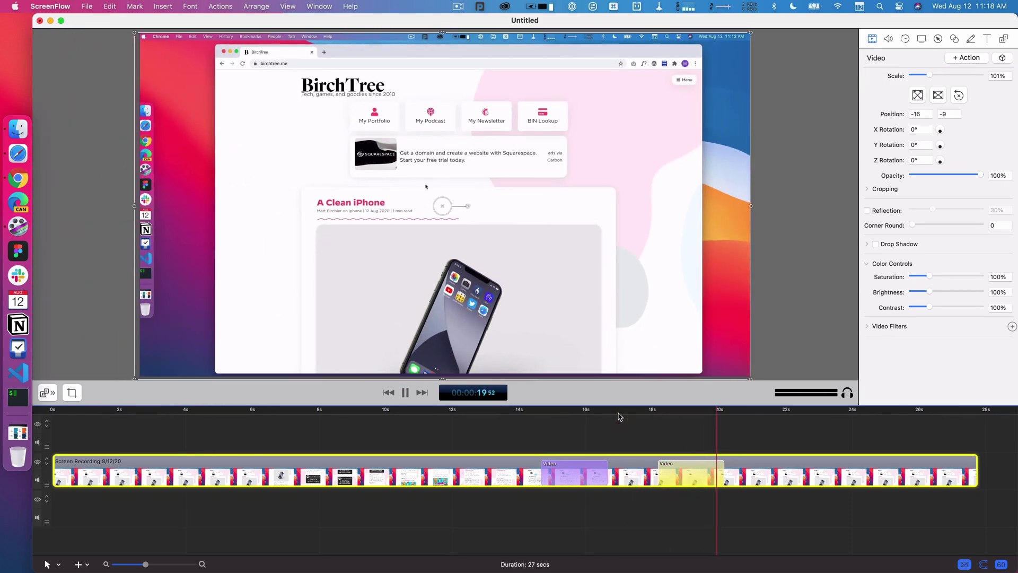
{"action": "key", "text": "space"}
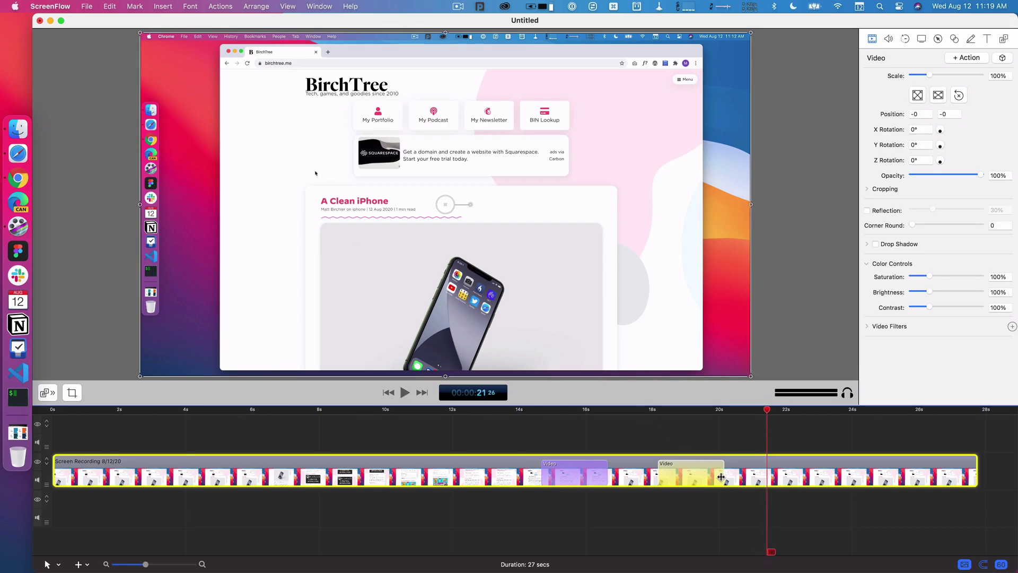
Trim the second zoom action's length, replaying until it settles at about 1.1 seconds
{"action": "left_click_drag", "start_coordinate": [724, 476], "coordinate": [696, 477]}
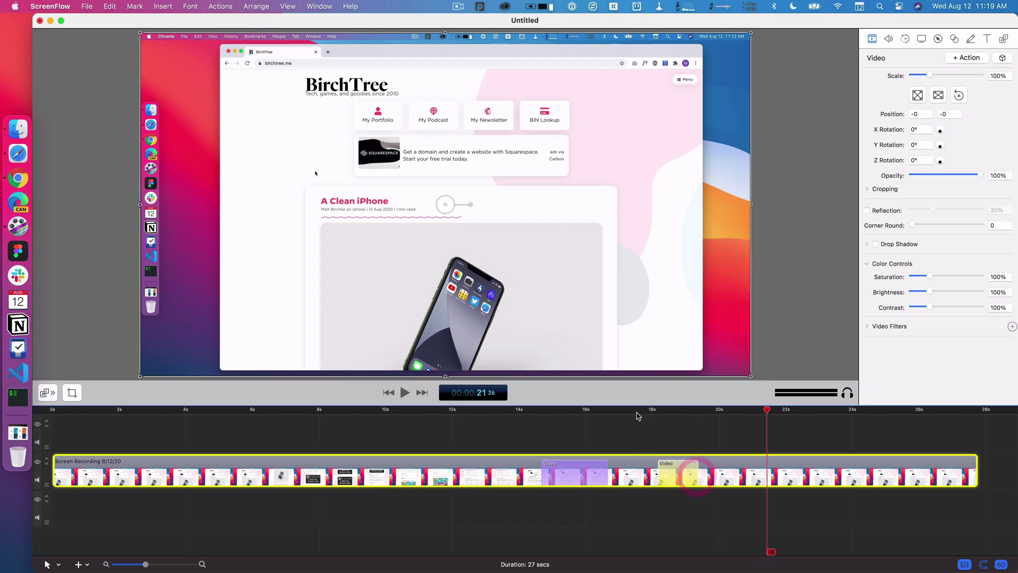
{"action": "left_click", "coordinate": [634, 411]}
{"action": "key", "text": "space"}
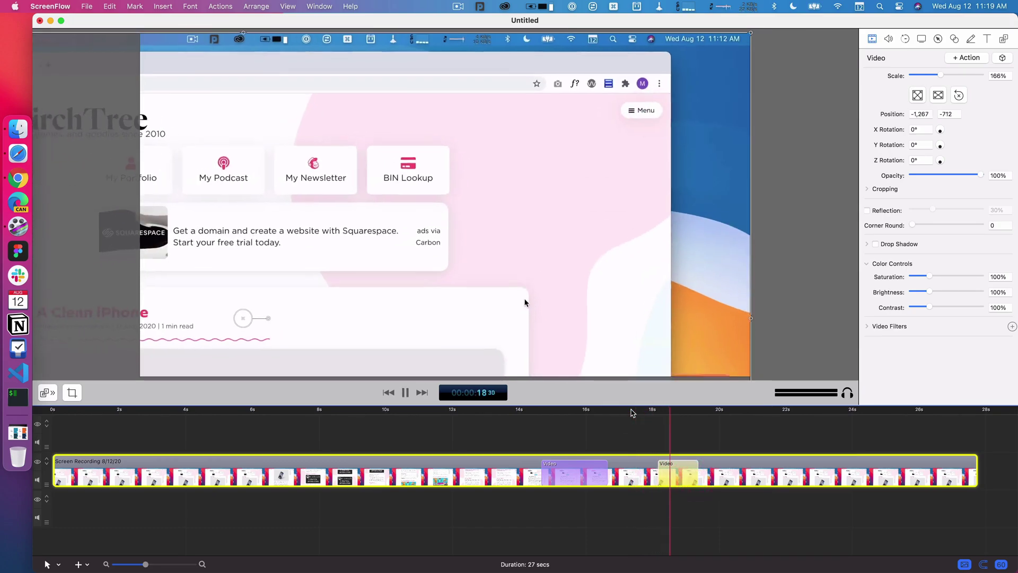
{"action": "key", "text": "space"}
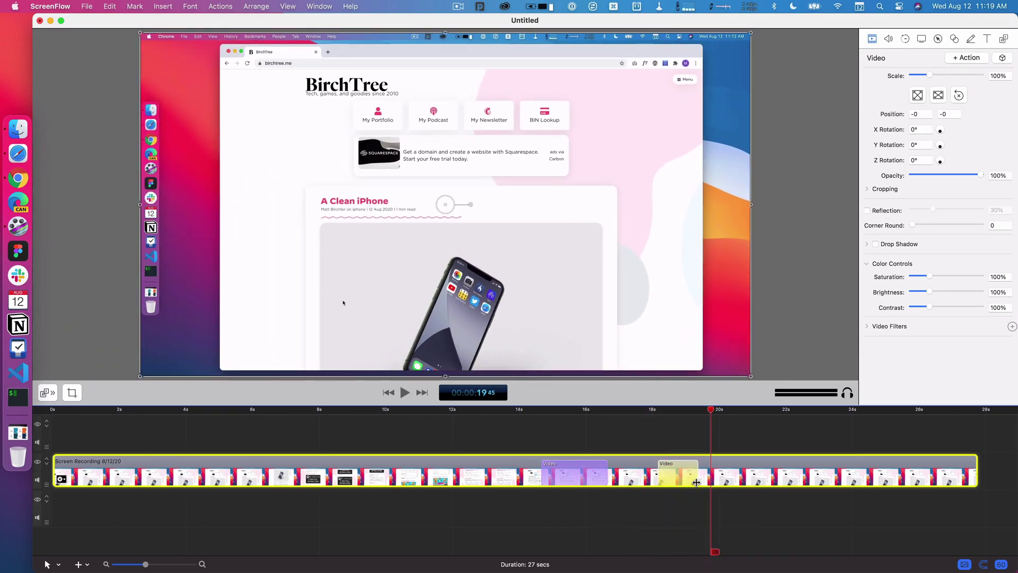
{"action": "left_click_drag", "start_coordinate": [697, 477], "coordinate": [663, 478]}
{"action": "left_click", "coordinate": [634, 411]}
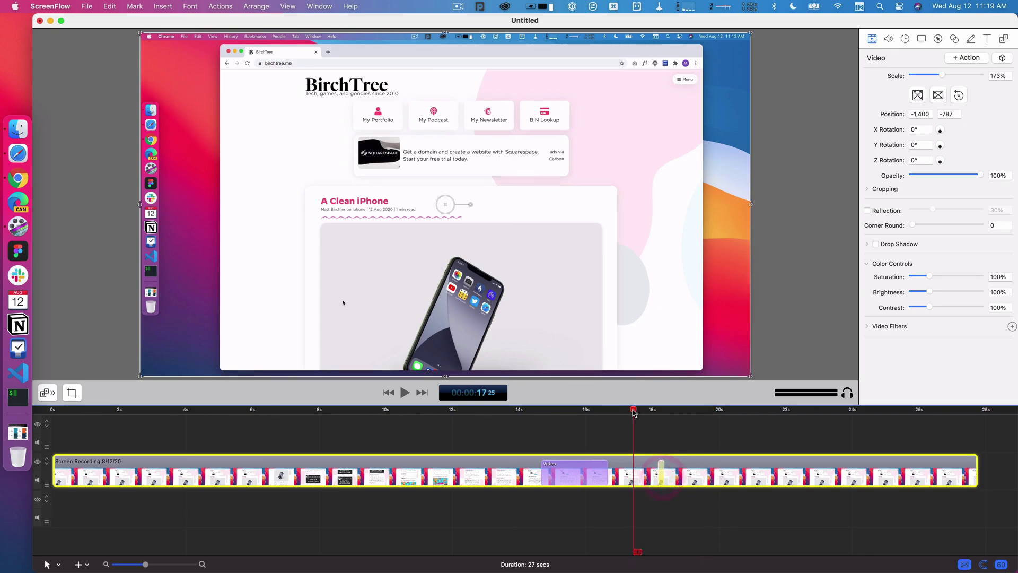
{"action": "key", "text": "space"}
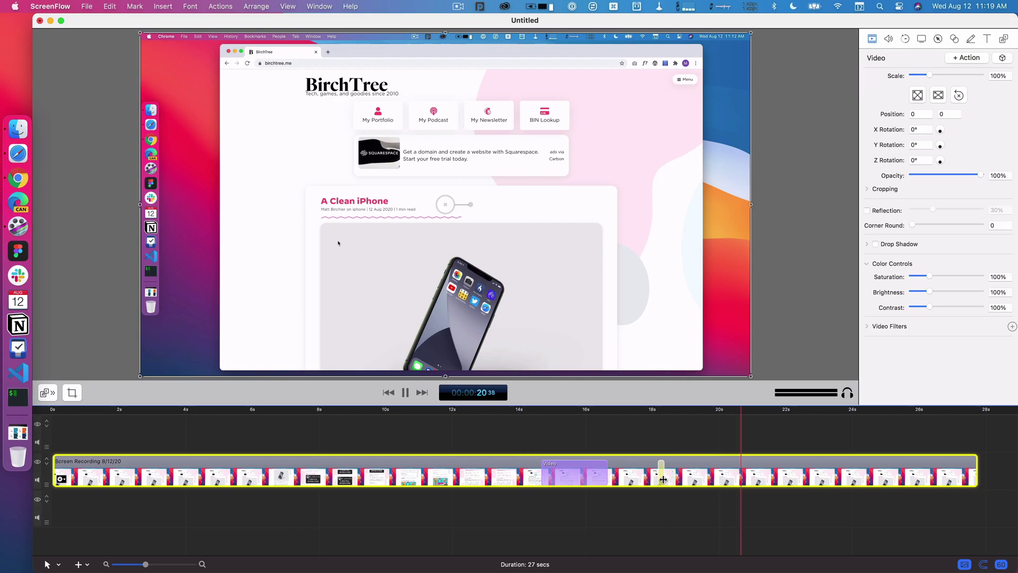
{"action": "left_click_drag", "start_coordinate": [666, 480], "coordinate": [678, 477]}
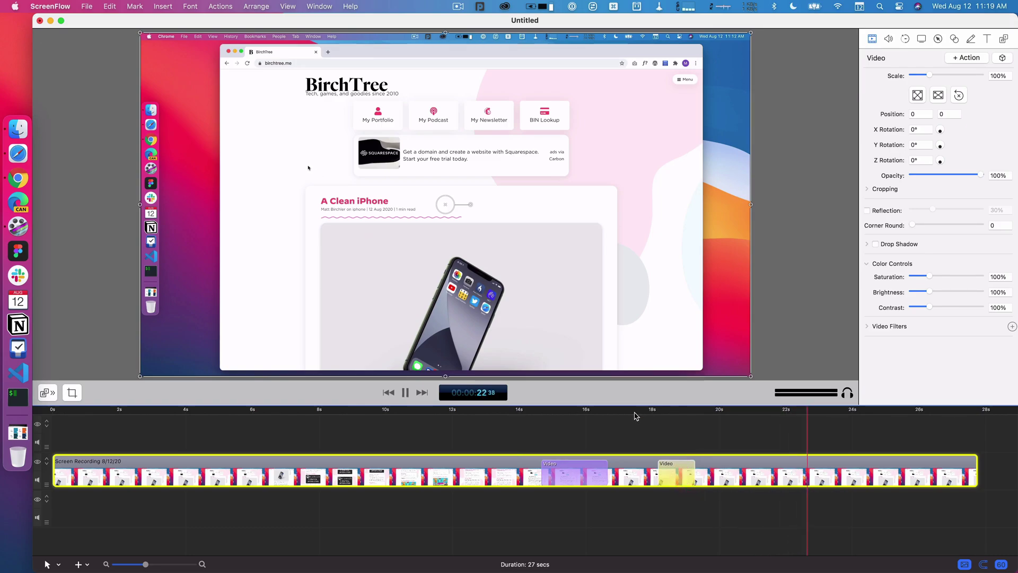
{"action": "left_click", "coordinate": [634, 411]}
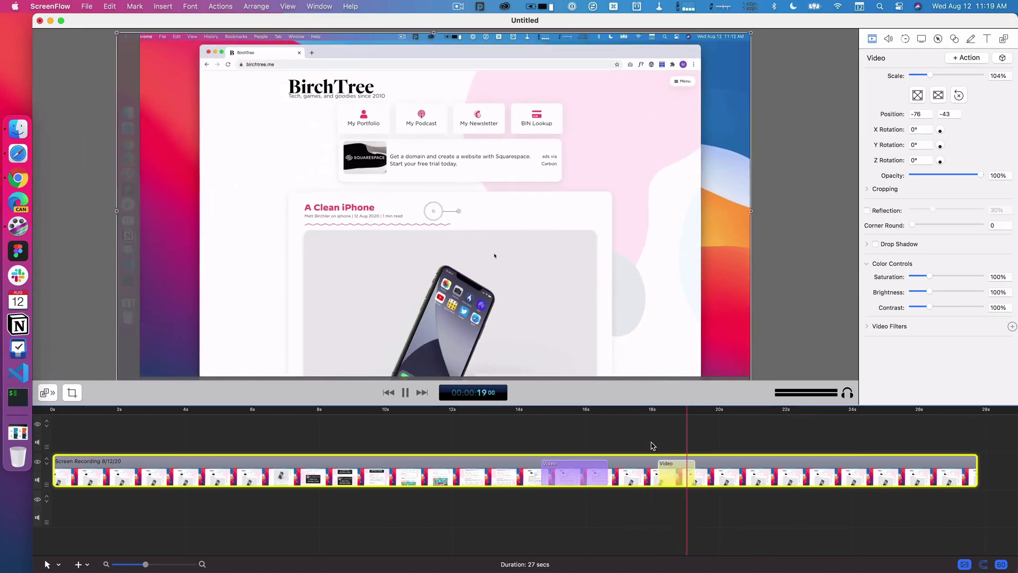
{"action": "key", "text": "space"}
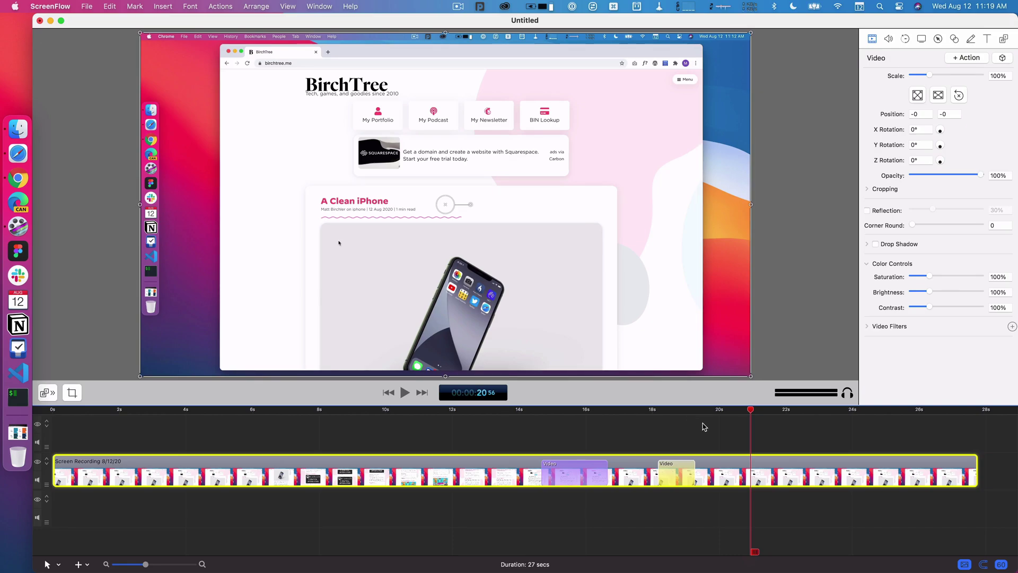
Add a Video action at the clip's end with a Z rotation of -10°
{"action": "left_click_drag", "start_coordinate": [751, 416], "coordinate": [777, 426]}
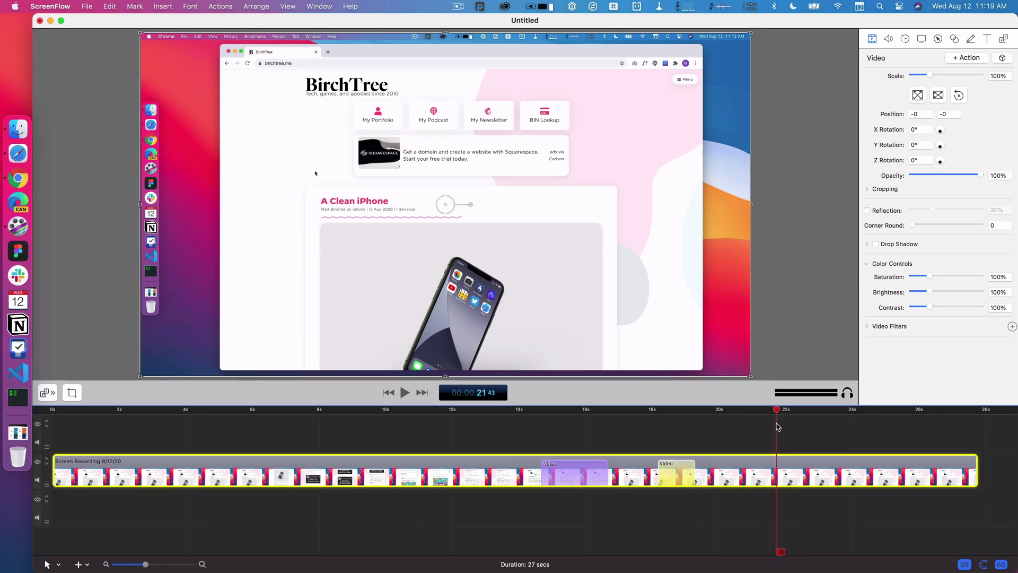
{"action": "left_click_drag", "start_coordinate": [777, 426], "coordinate": [976, 419]}
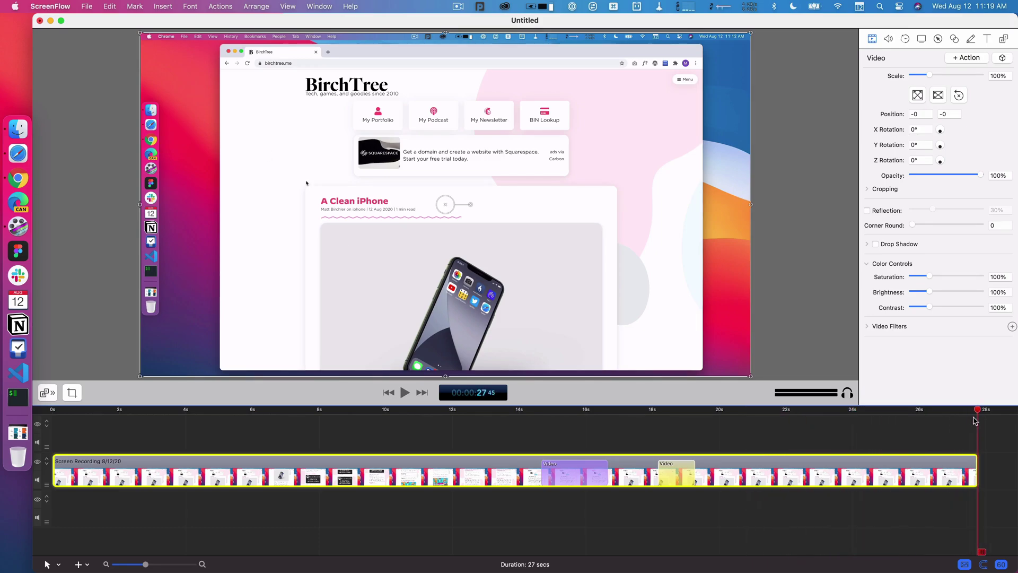
{"action": "left_click", "coordinate": [957, 60]}
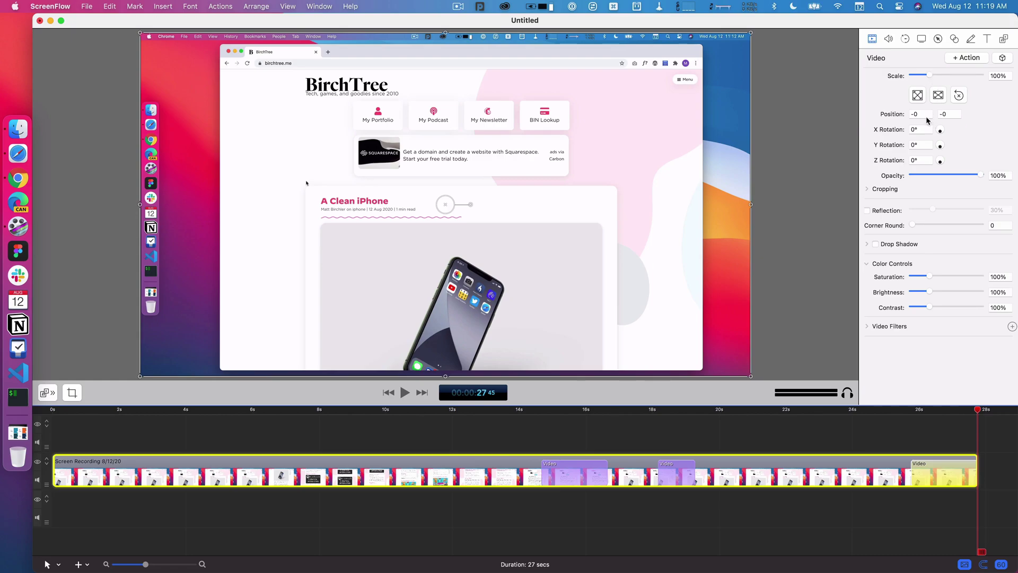
{"action": "left_click", "coordinate": [917, 161]}
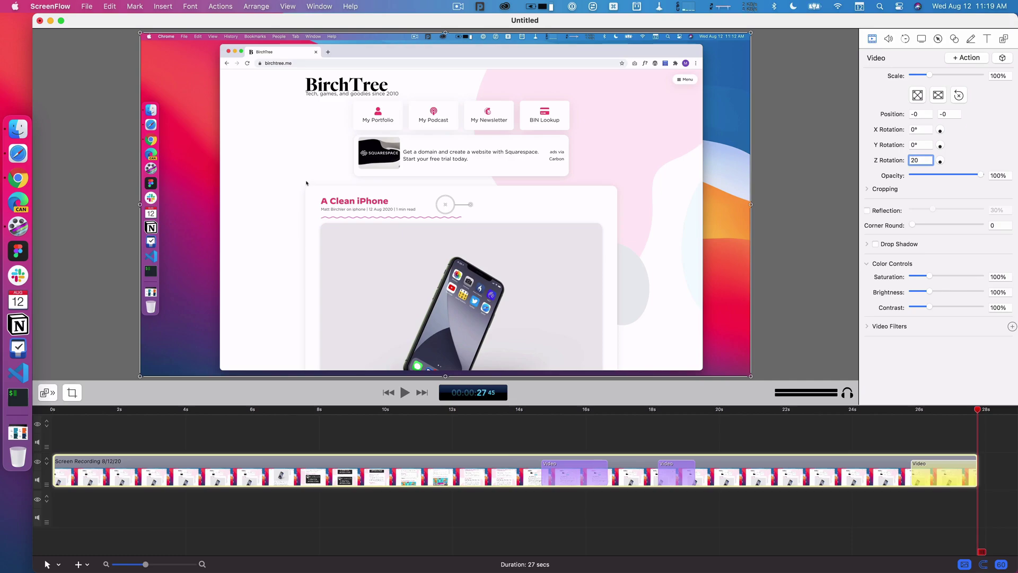
{"action": "key", "text": "Tab"}
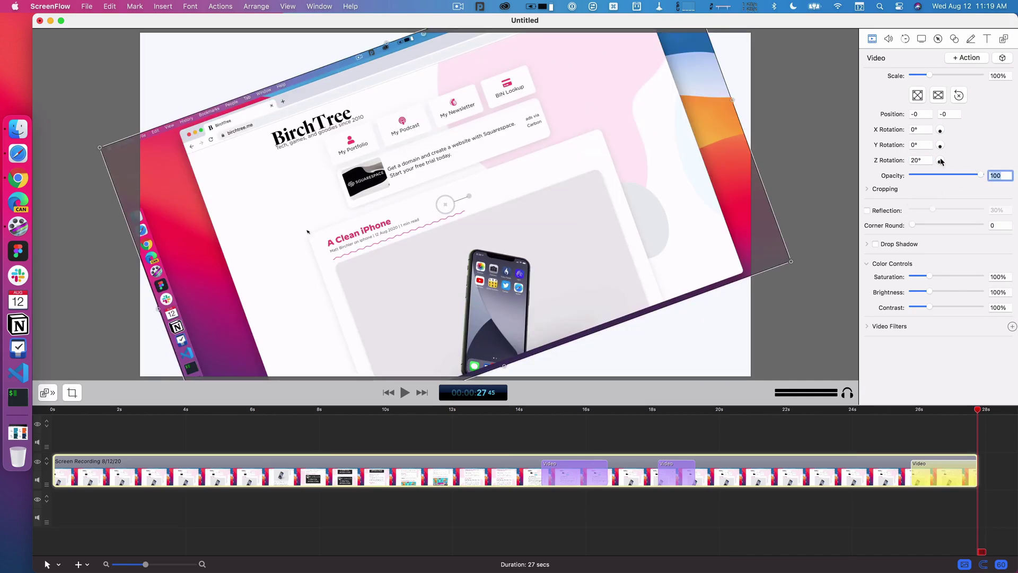
{"action": "left_click", "coordinate": [918, 161]}
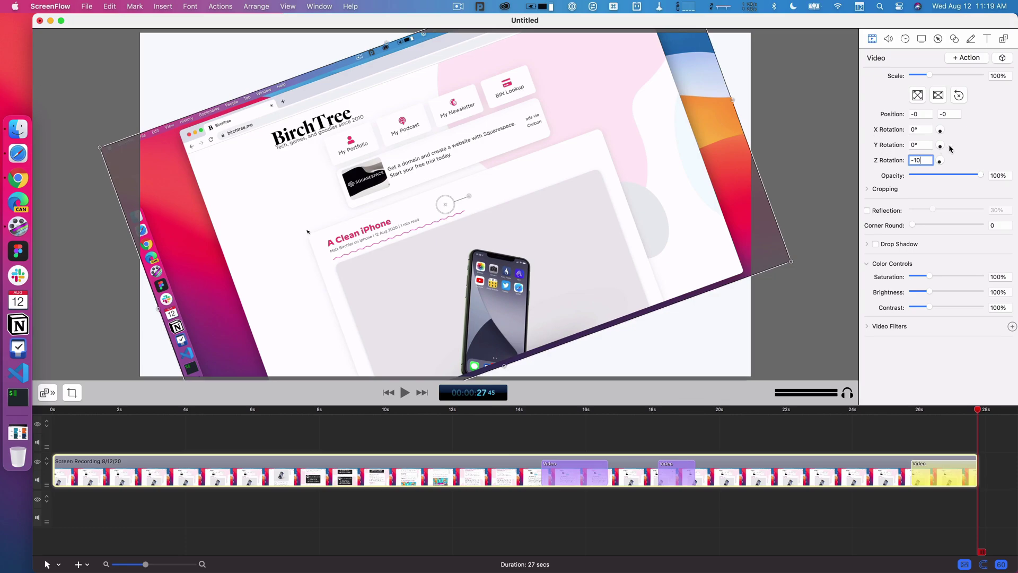
{"action": "key", "text": "Tab"}
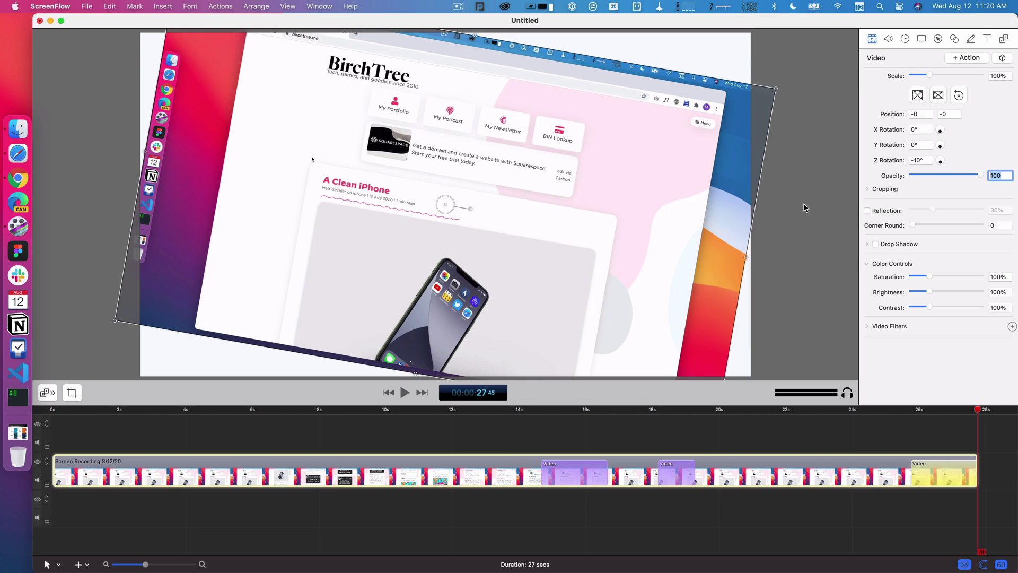
Drag the recording far down so it drops off the bottom of the canvas
{"action": "key", "text": "super+minus"}
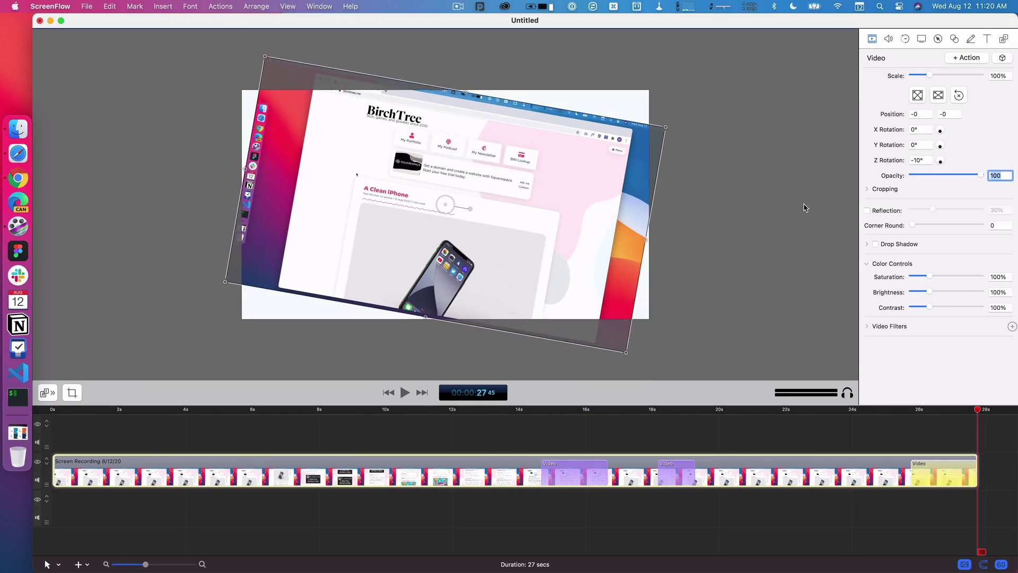
{"action": "left_click", "coordinate": [804, 207]}
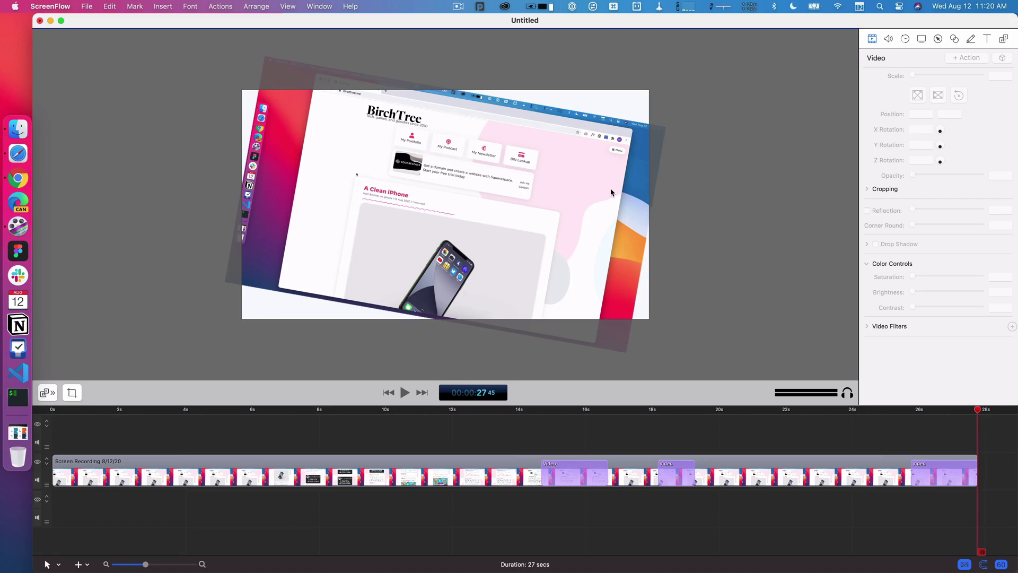
{"action": "left_click", "coordinate": [486, 134]}
{"action": "left_click_drag", "start_coordinate": [486, 134], "coordinate": [492, 471]}
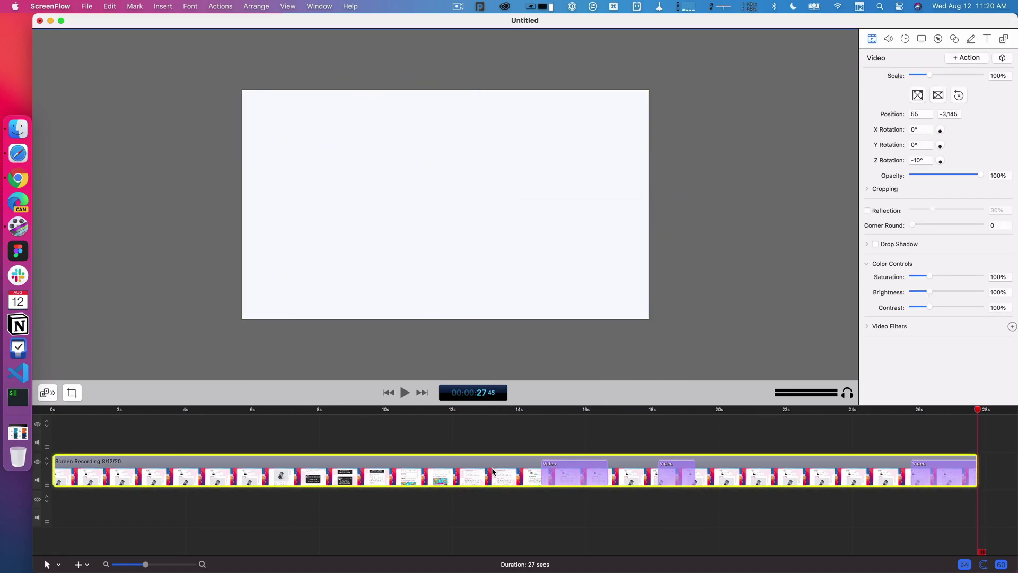
Preview the fall, then trim the ending action's start so it covers only the final second
{"action": "mouse_move", "coordinate": [974, 412]}
{"action": "left_mouse_down"}
{"action": "mouse_move", "coordinate": [918, 413]}
{"action": "mouse_move", "coordinate": [963, 423]}
{"action": "left_mouse_up"}
{"action": "left_click", "coordinate": [889, 426]}
{"action": "key", "text": "space"}
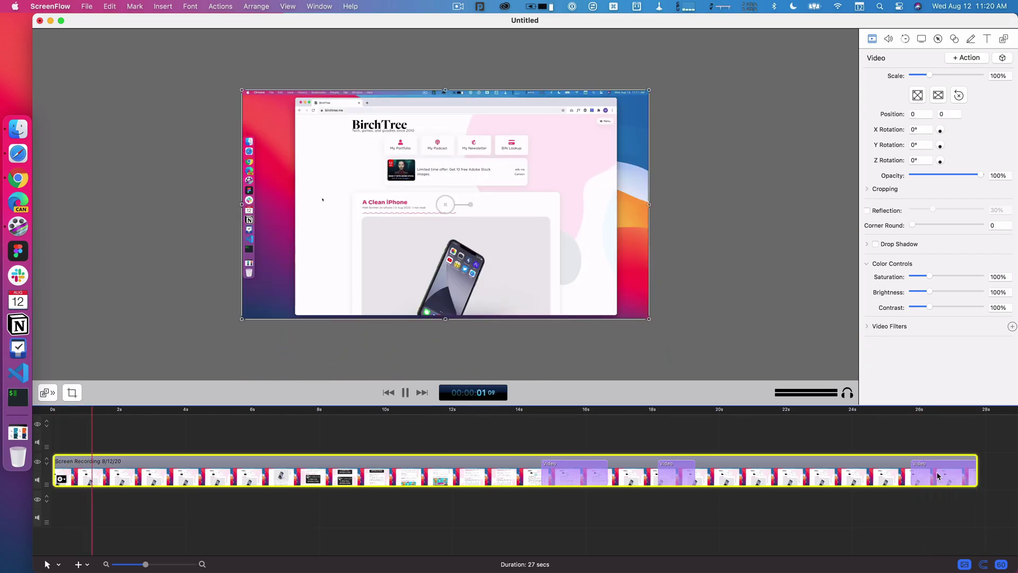
{"action": "left_click_drag", "start_coordinate": [912, 477], "coordinate": [942, 475]}
{"action": "left_click", "coordinate": [903, 411]}
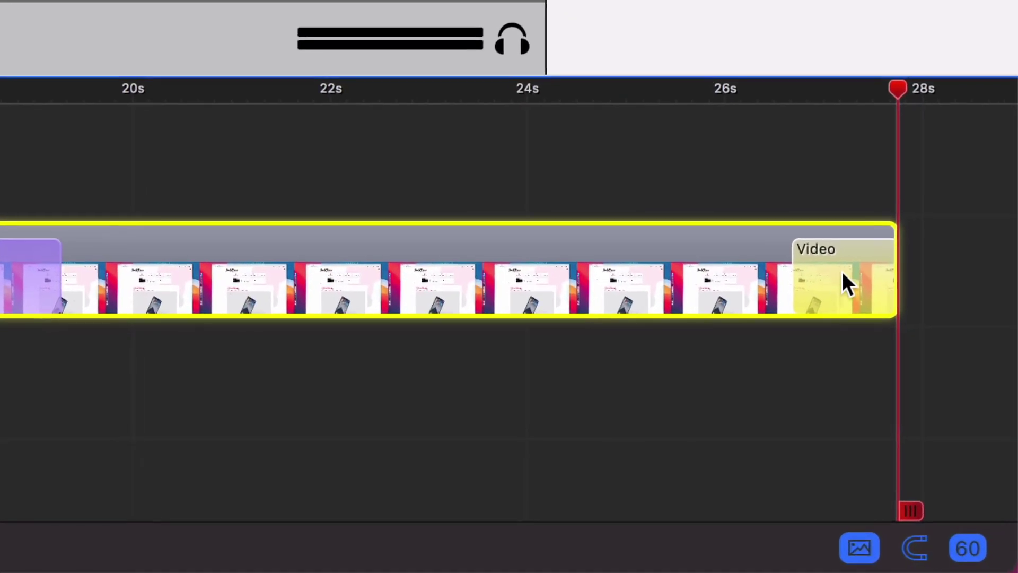
Give the ending fall action an ease-in curve, try exponential ease-in, and preview from 26 seconds
{"action": "right_click", "coordinate": [840, 270]}
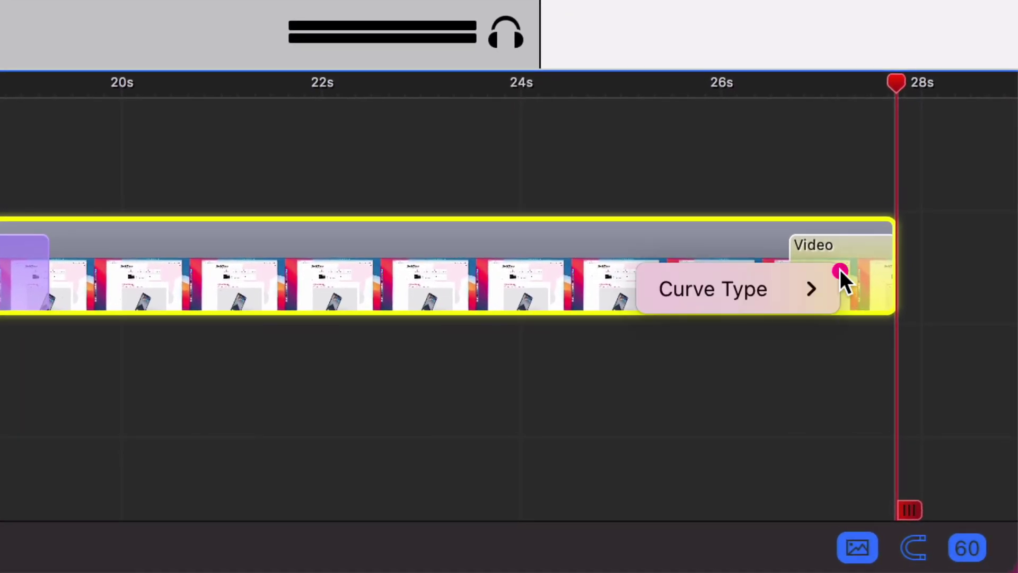
{"action": "mouse_move", "coordinate": [692, 293]}
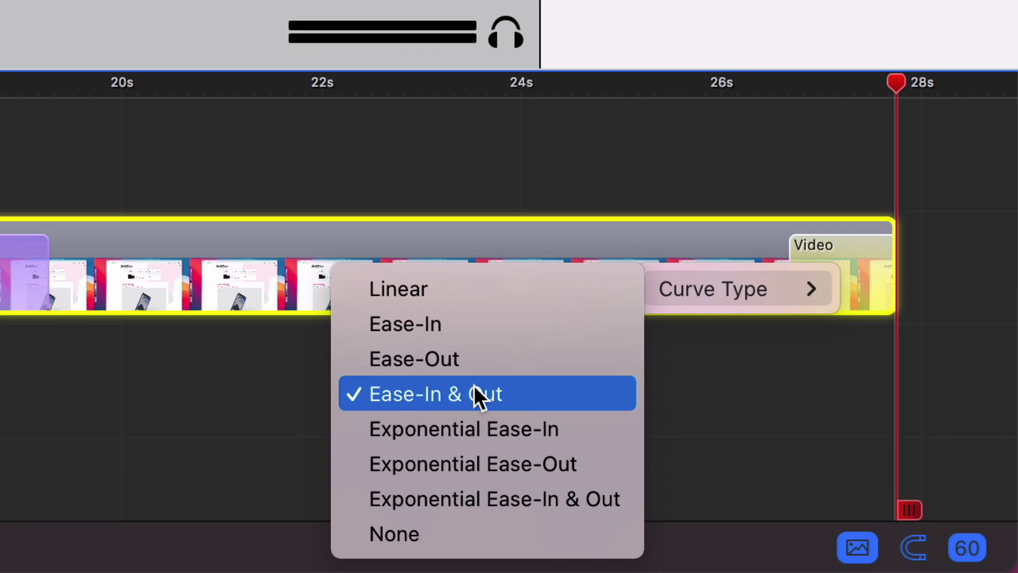
{"action": "left_click", "coordinate": [460, 323]}
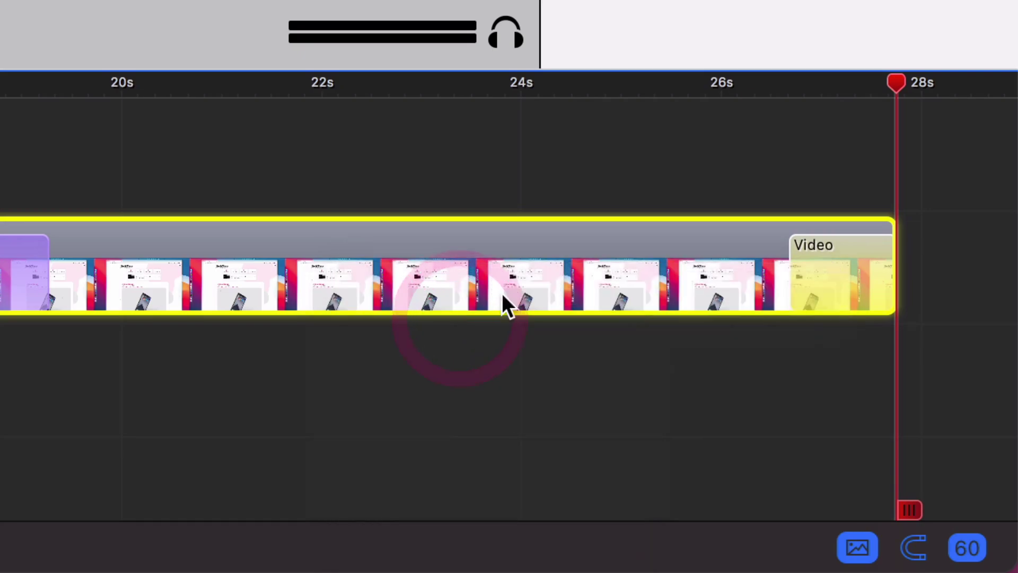
{"action": "left_click", "coordinate": [732, 82]}
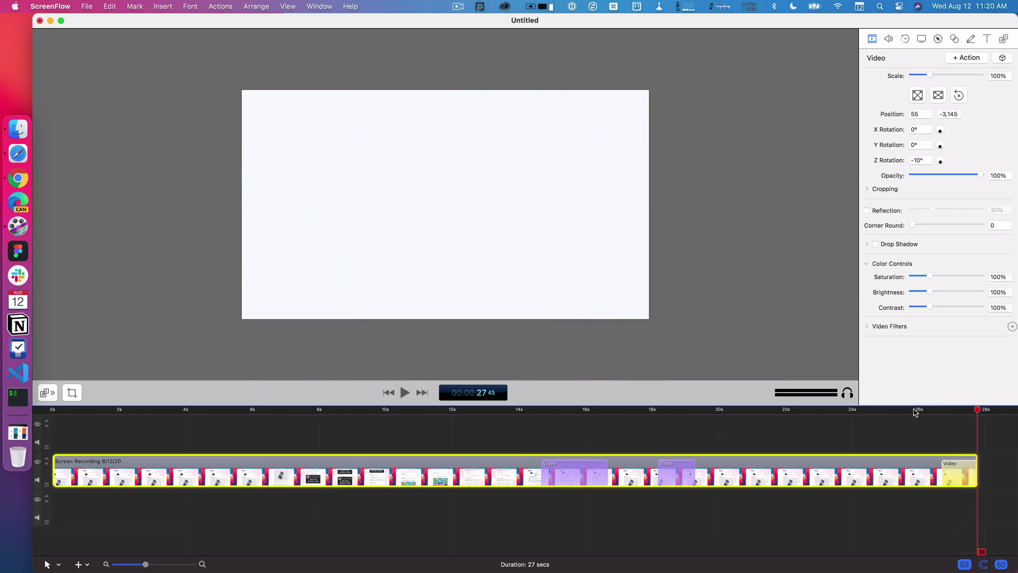
{"action": "right_click", "coordinate": [961, 474]}
{"action": "mouse_move", "coordinate": [923, 477]}
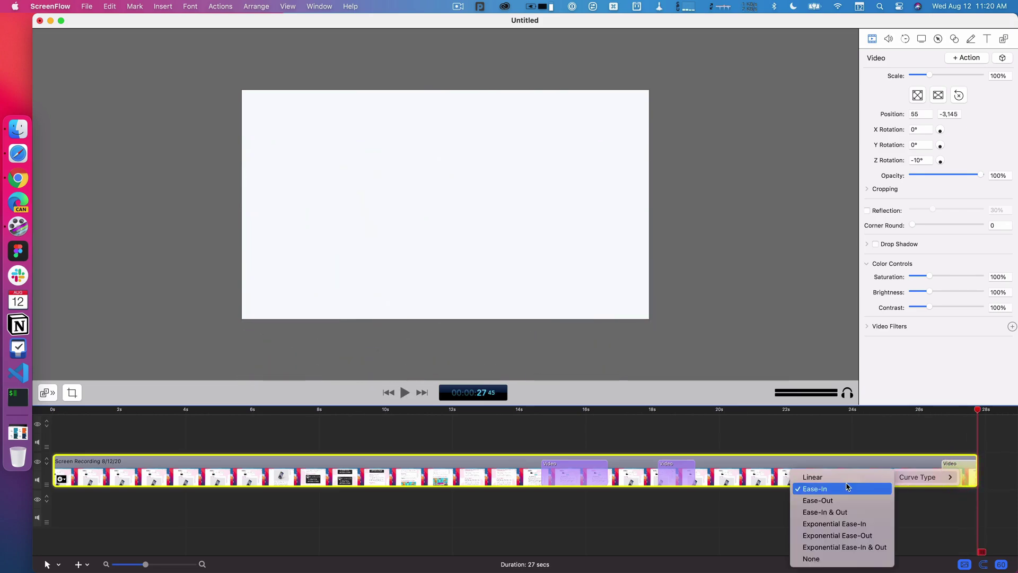
{"action": "left_click", "coordinate": [845, 527]}
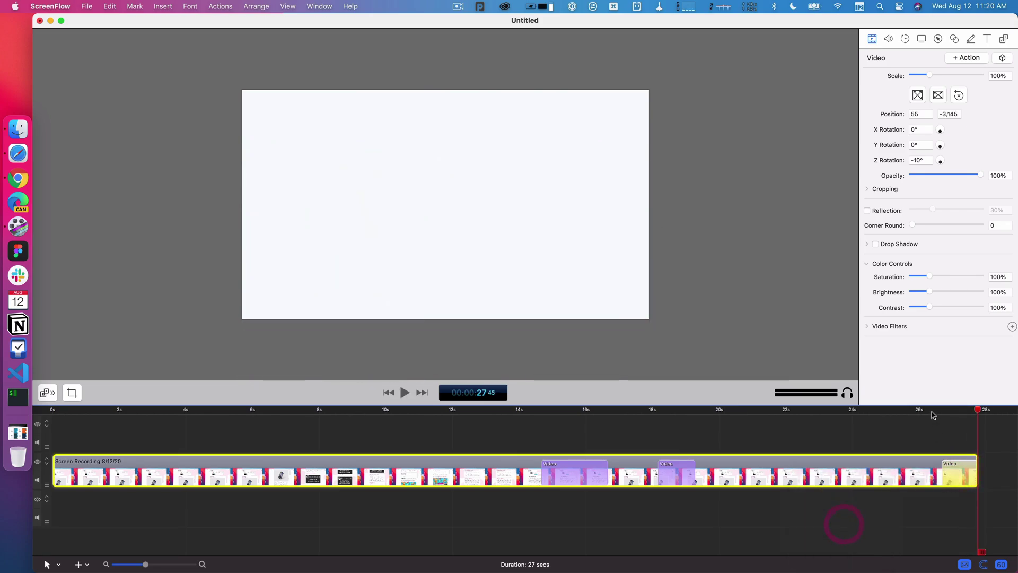
{"action": "left_click", "coordinate": [932, 412]}
{"action": "key", "text": "space"}
Switch the ending action to plain Ease-In and replay the fall to about 27 seconds
{"action": "right_click", "coordinate": [964, 462]}
{"action": "mouse_move", "coordinate": [910, 477]}
{"action": "left_click", "coordinate": [846, 490]}
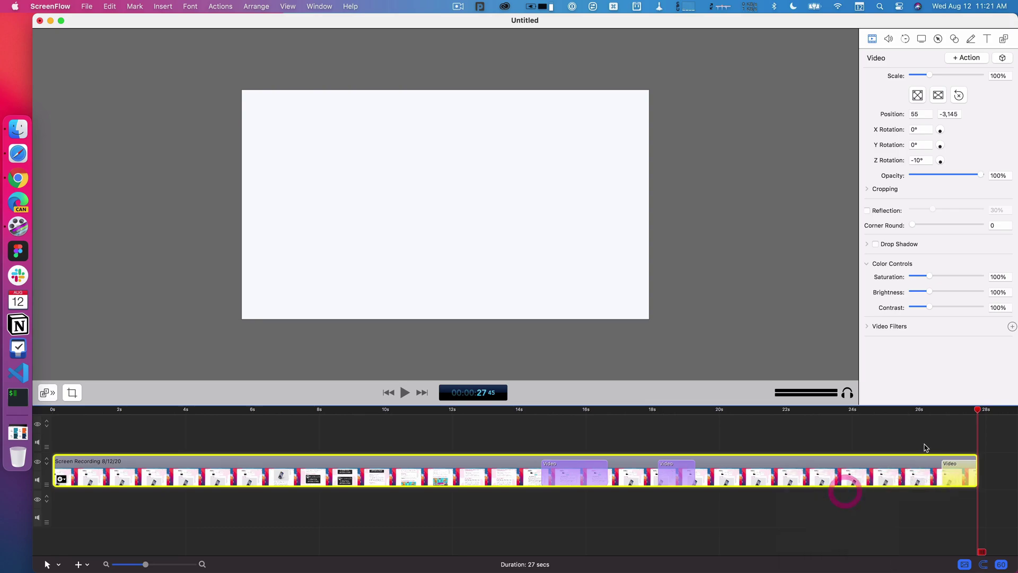
{"action": "left_click", "coordinate": [907, 412]}
{"action": "key", "text": "space"}
{"action": "left_click", "coordinate": [950, 413]}
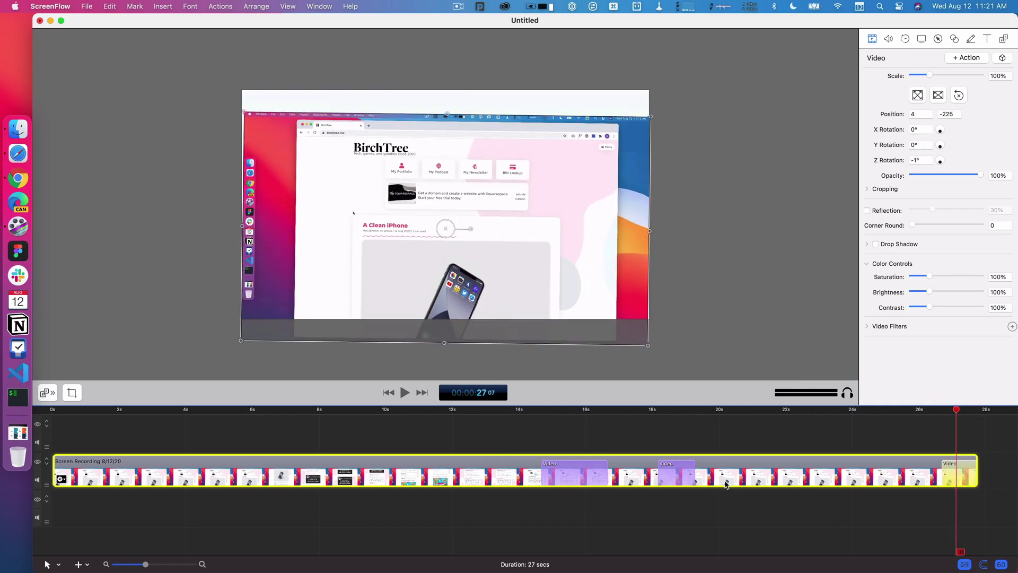
Confirm the 16-second zoom action keeps its Ease-In & Out curve, then deselect the clip
{"action": "left_click", "coordinate": [580, 470]}
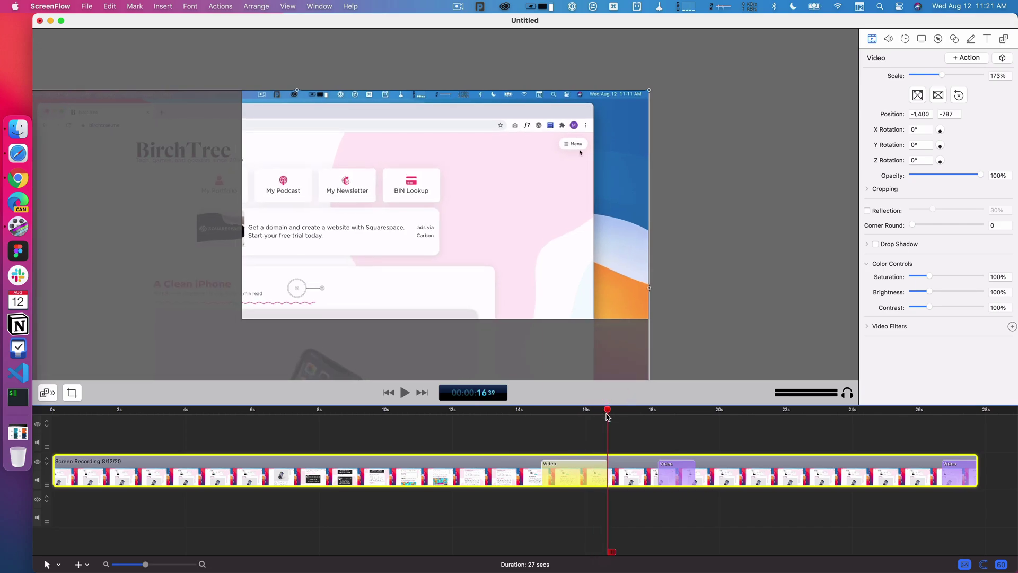
{"action": "right_click", "coordinate": [586, 468]}
{"action": "mouse_move", "coordinate": [615, 471]}
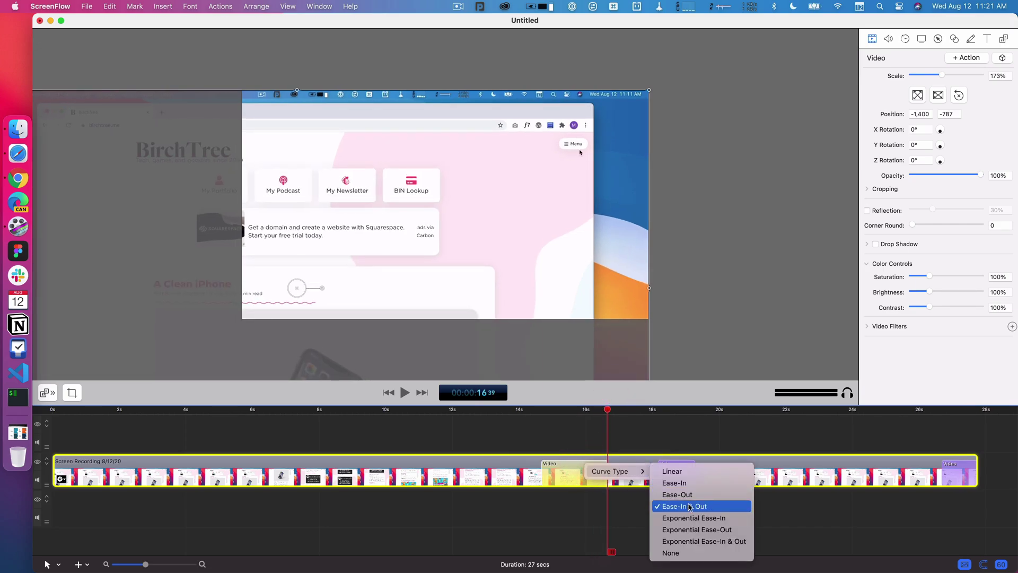
{"action": "left_click", "coordinate": [638, 507]}
{"action": "left_click", "coordinate": [616, 503]}
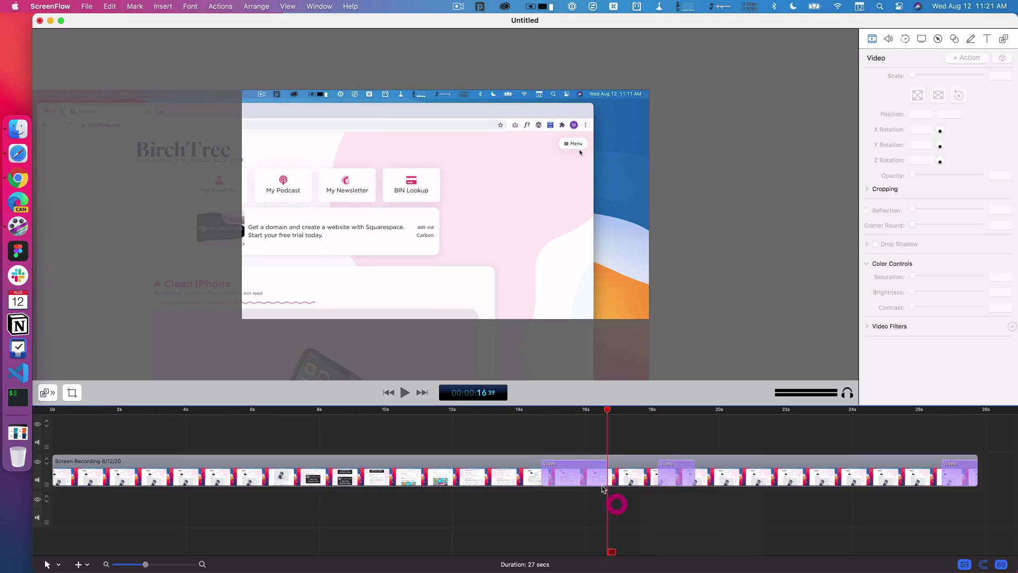
{"action": "left_click", "coordinate": [45, 6]}
{"action": "left_click", "coordinate": [68, 49]}
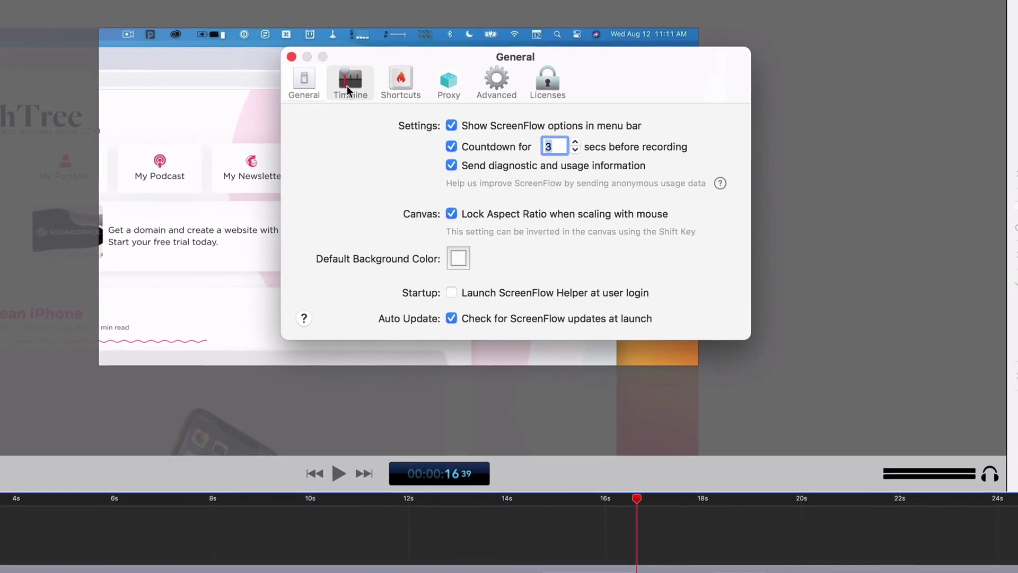
{"action": "left_click", "coordinate": [413, 127]}
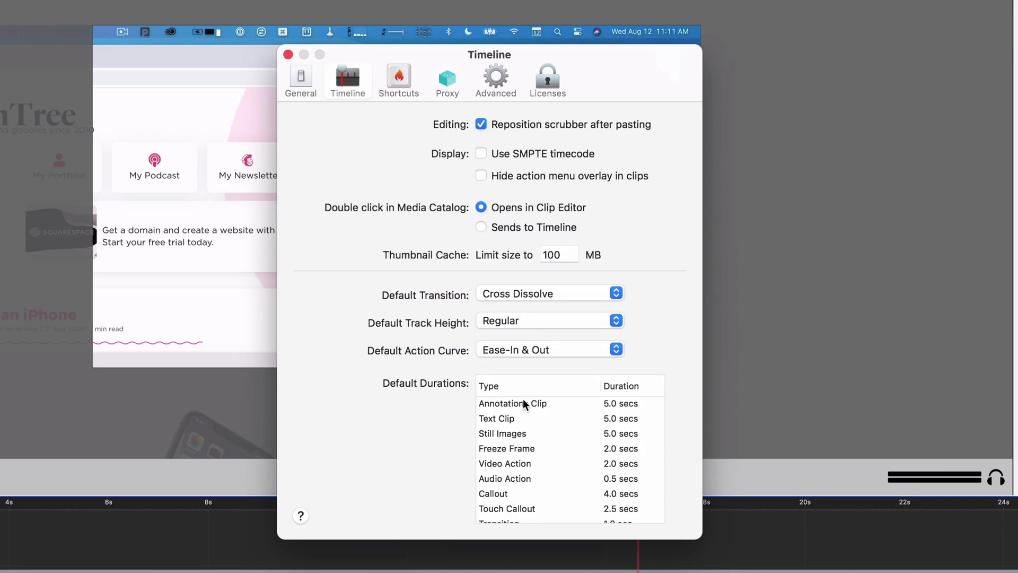
{"action": "scroll", "coordinate": [520, 407], "scroll_direction": "down", "scroll_amount": 3}
{"action": "scroll", "coordinate": [520, 408], "scroll_direction": "up", "scroll_amount": 3}
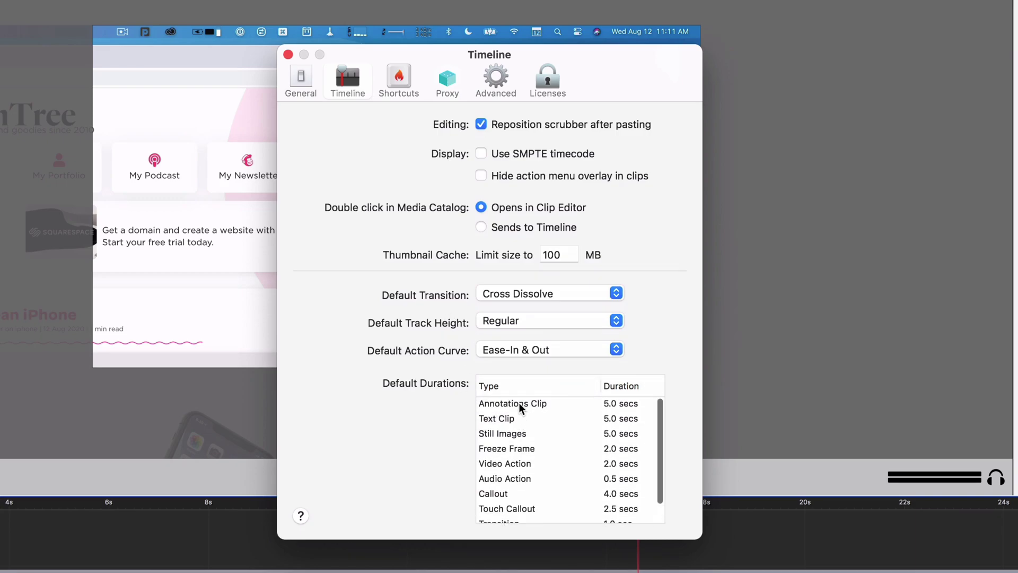
{"action": "left_click", "coordinate": [507, 463]}
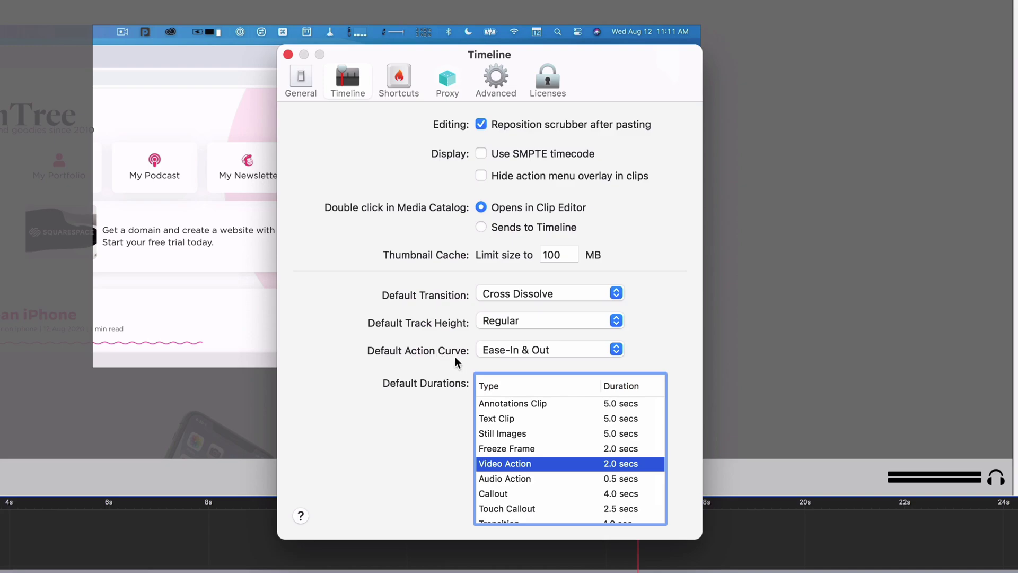
{"action": "left_click", "coordinate": [518, 350]}
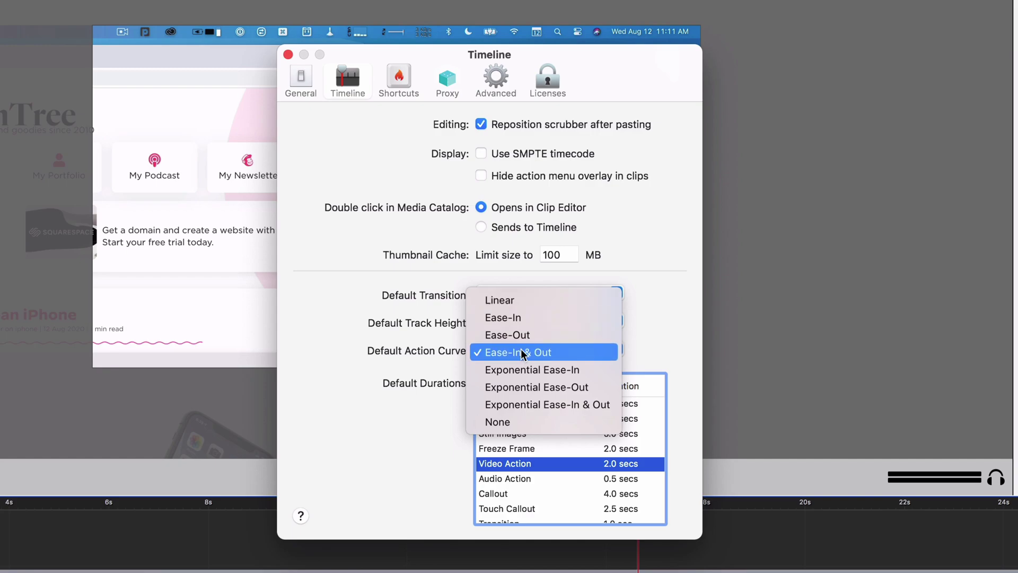
{"action": "left_click", "coordinate": [653, 344]}
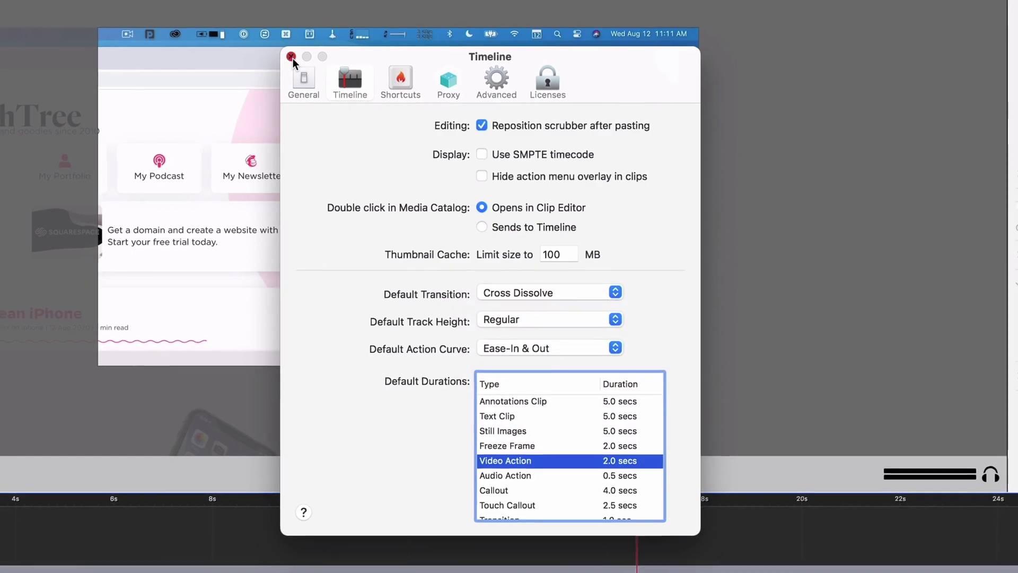
{"action": "left_click", "coordinate": [288, 54]}
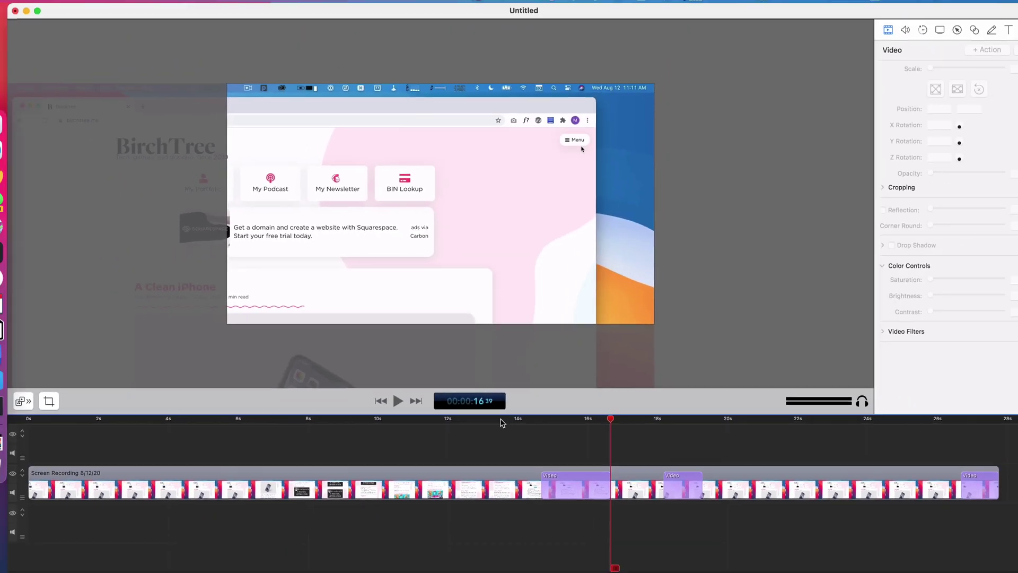
Add a Video action at about 22 seconds that zooms the recording to 184%
{"action": "left_click", "coordinate": [502, 419]}
{"action": "key", "text": "space"}
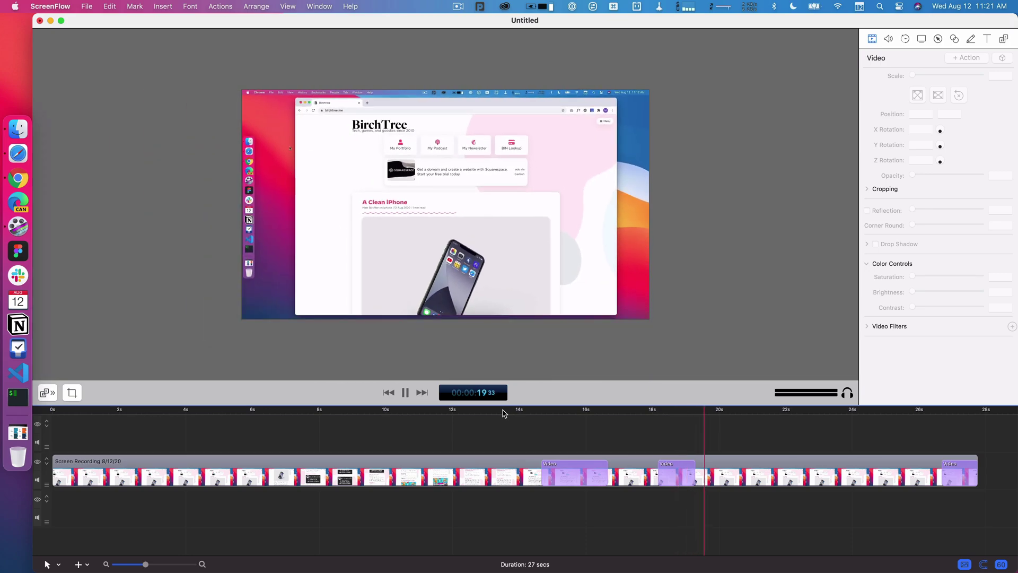
{"action": "key", "text": "space"}
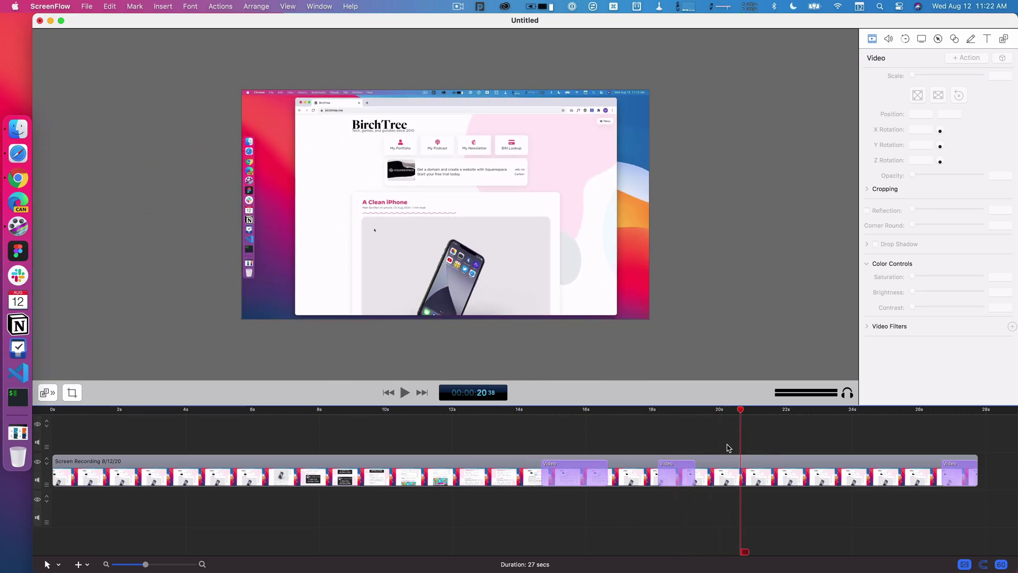
{"action": "left_click_drag", "start_coordinate": [741, 411], "coordinate": [794, 411]}
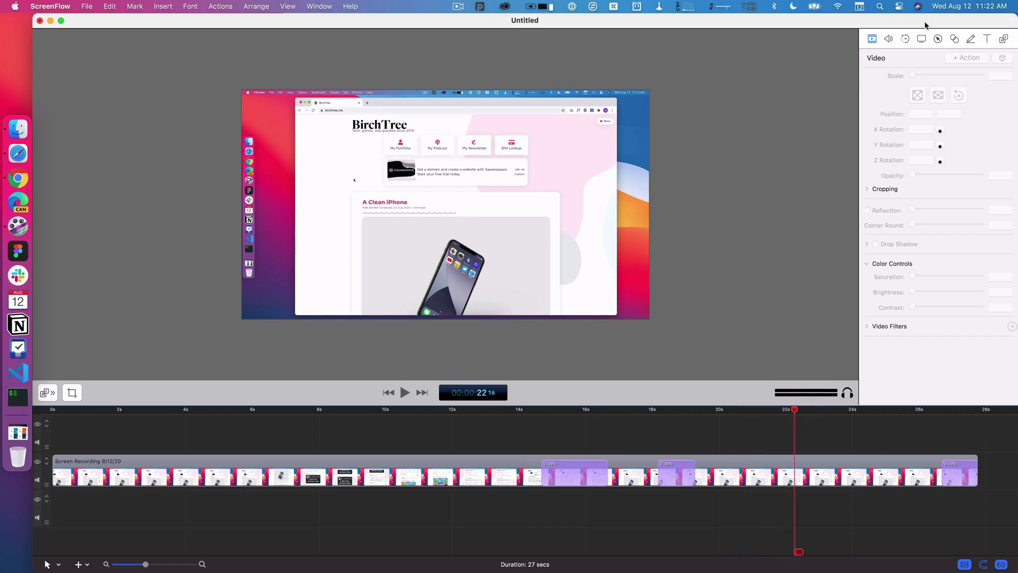
{"action": "left_click", "coordinate": [817, 460]}
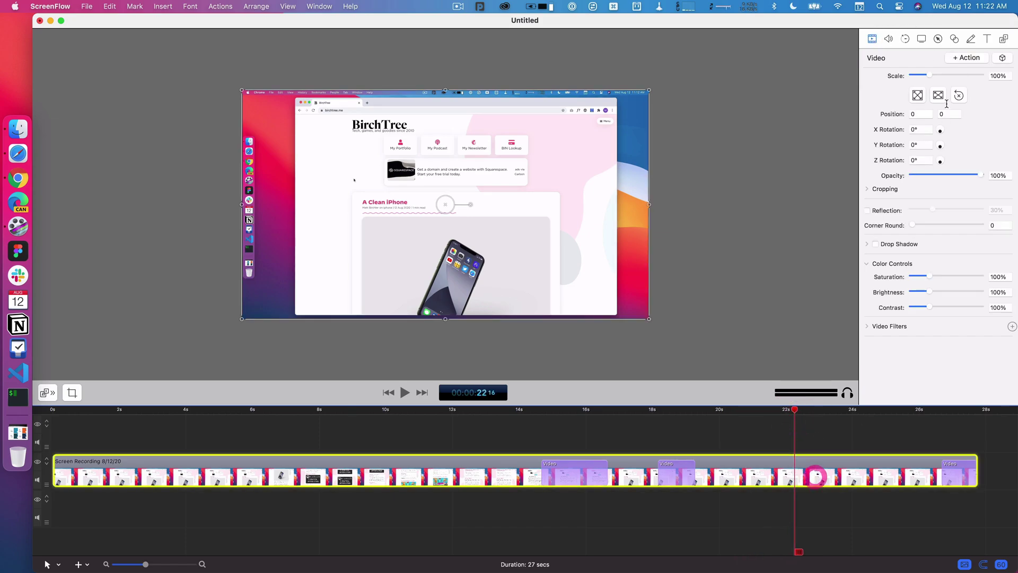
{"action": "left_click", "coordinate": [967, 57]}
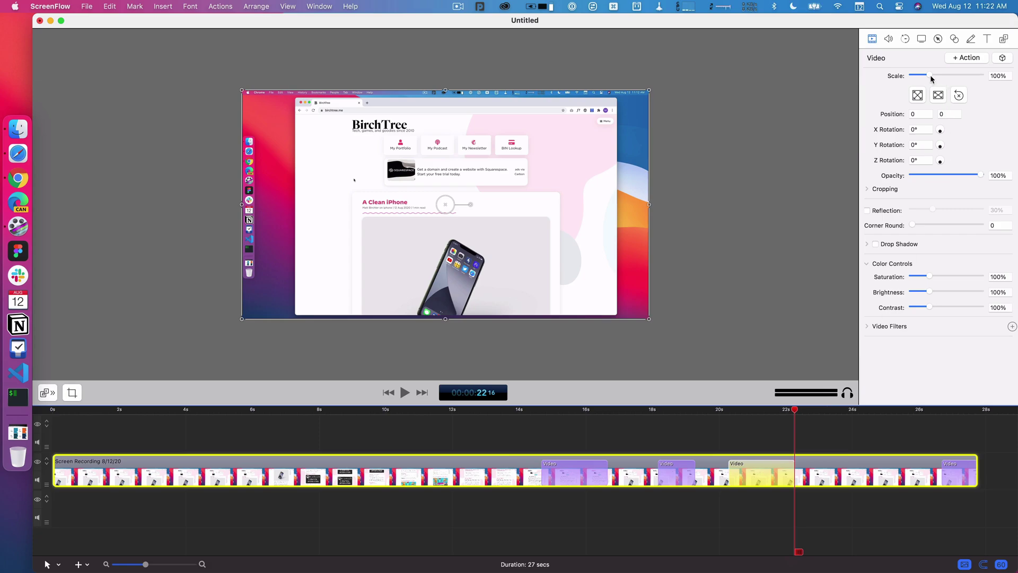
{"action": "left_click_drag", "start_coordinate": [931, 76], "coordinate": [945, 76]}
Add a second action at about 25 seconds shrinking the recording to 70%
{"action": "left_click", "coordinate": [894, 410]}
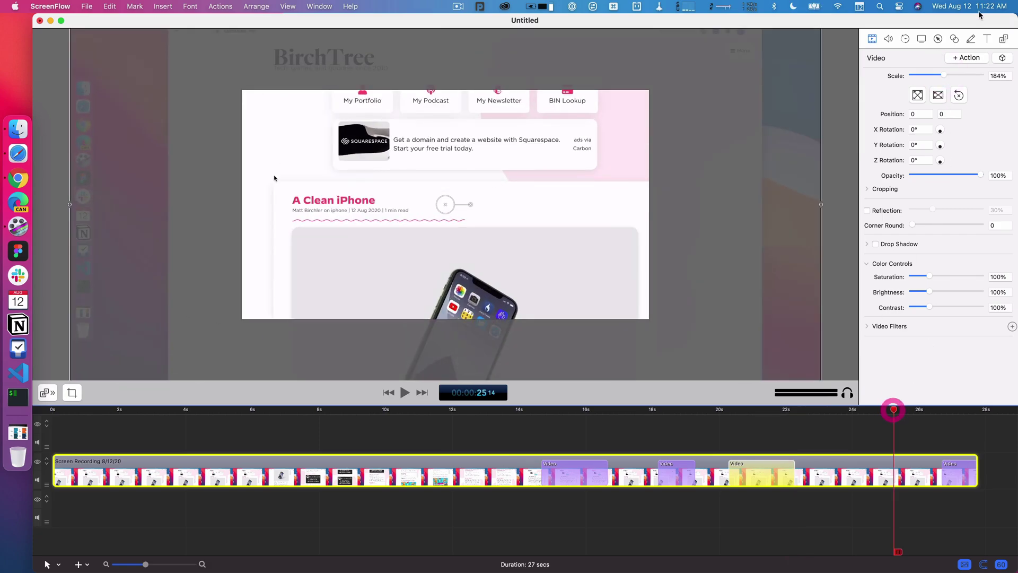
{"action": "left_click", "coordinate": [970, 58]}
{"action": "left_click_drag", "start_coordinate": [944, 76], "coordinate": [924, 76]}
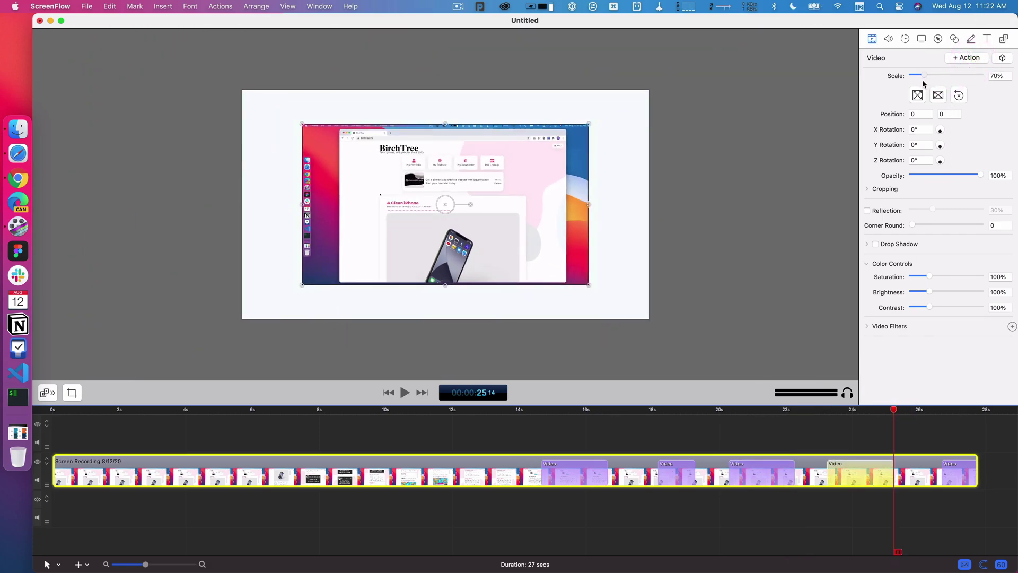
Replay from 19.4 seconds, then slide the 70% zoom-out action left to about 24 seconds
{"action": "left_click", "coordinate": [709, 410]}
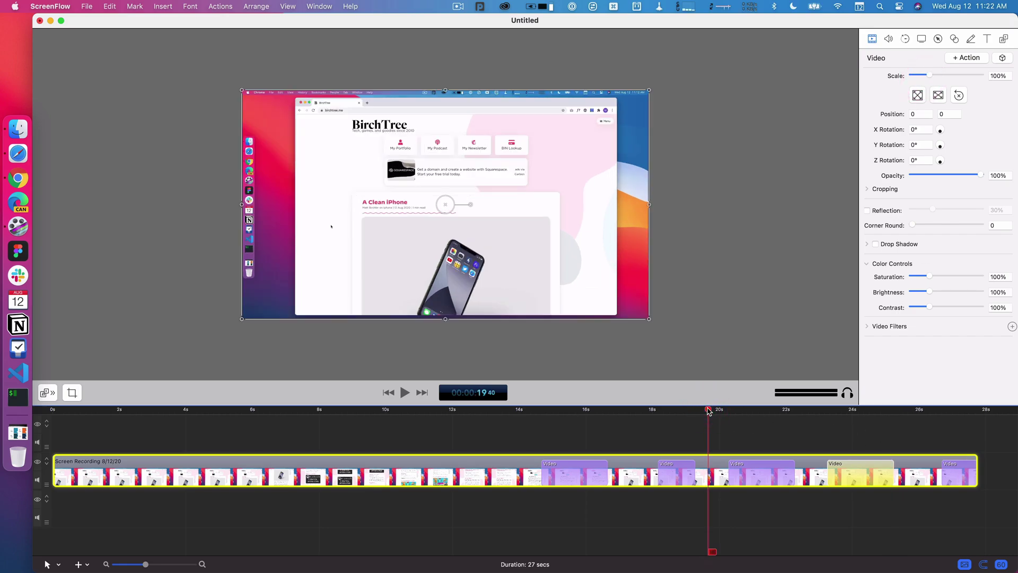
{"action": "key", "text": "space"}
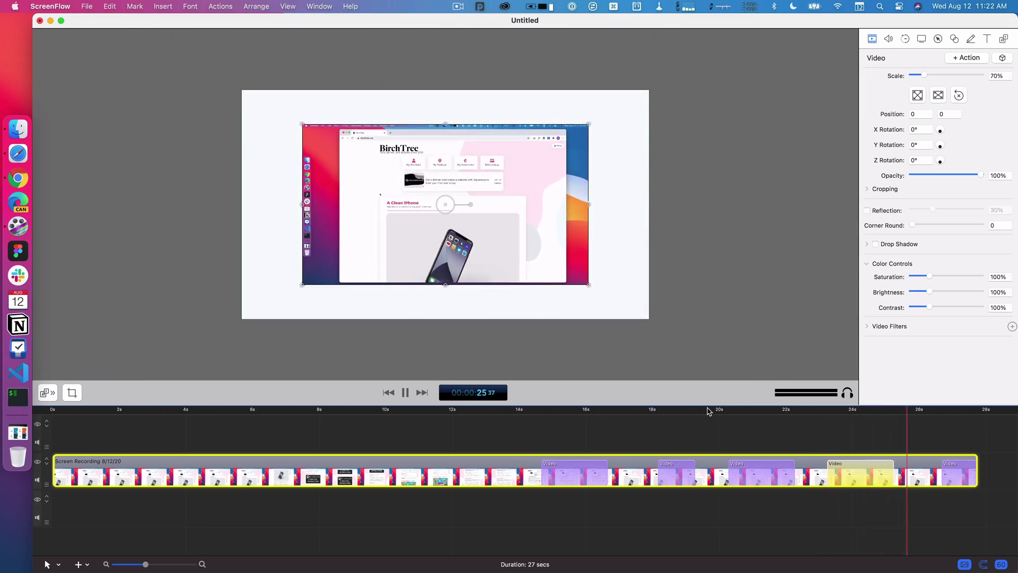
{"action": "key", "text": "space"}
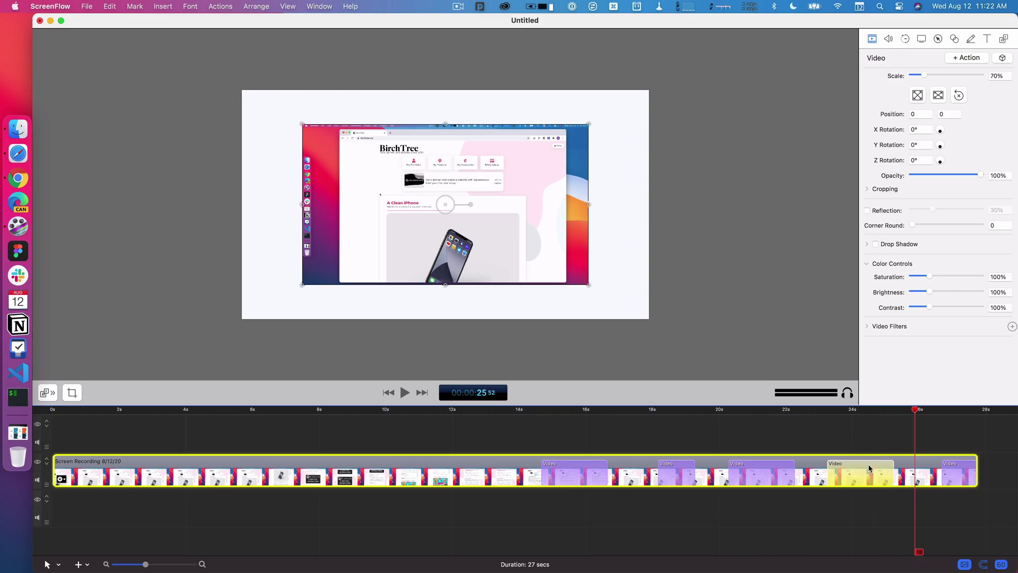
{"action": "left_click_drag", "start_coordinate": [893, 478], "coordinate": [758, 476]}
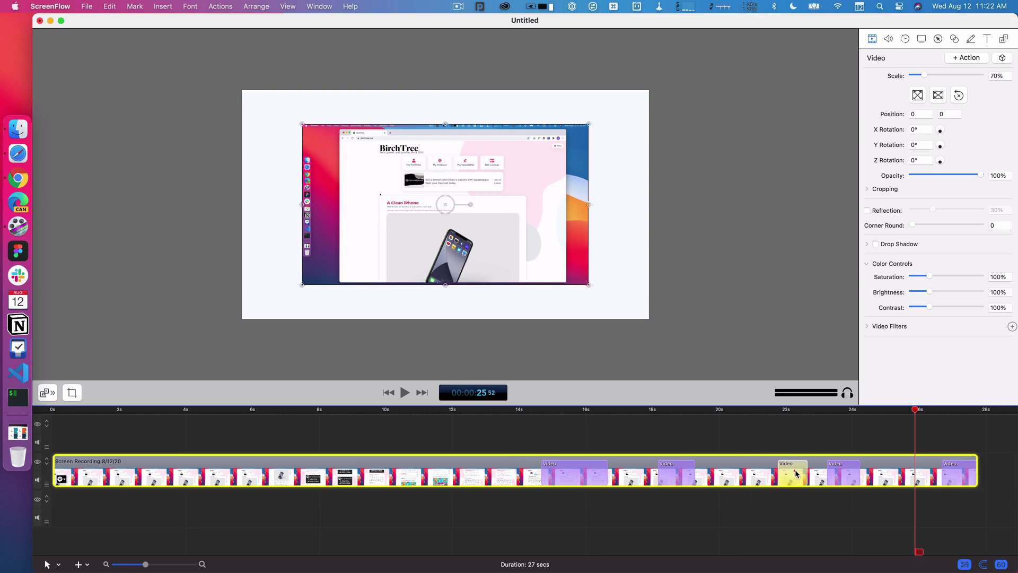
{"action": "left_click", "coordinate": [879, 469]}
{"action": "left_click", "coordinate": [757, 472]}
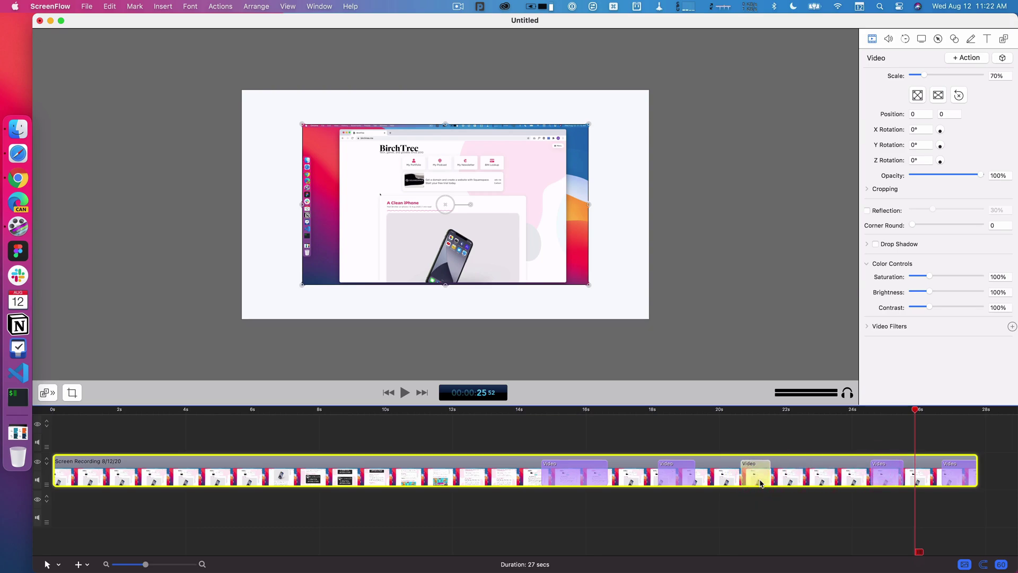
{"action": "left_click_drag", "start_coordinate": [895, 470], "coordinate": [862, 470]}
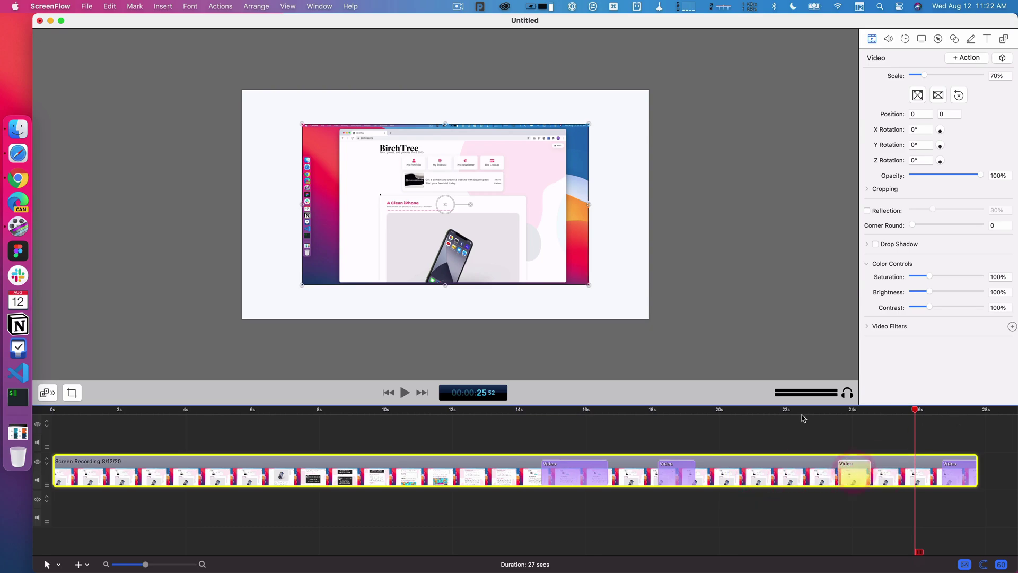
{"action": "left_click_drag", "start_coordinate": [802, 411], "coordinate": [903, 414]}
{"action": "key", "text": "space"}
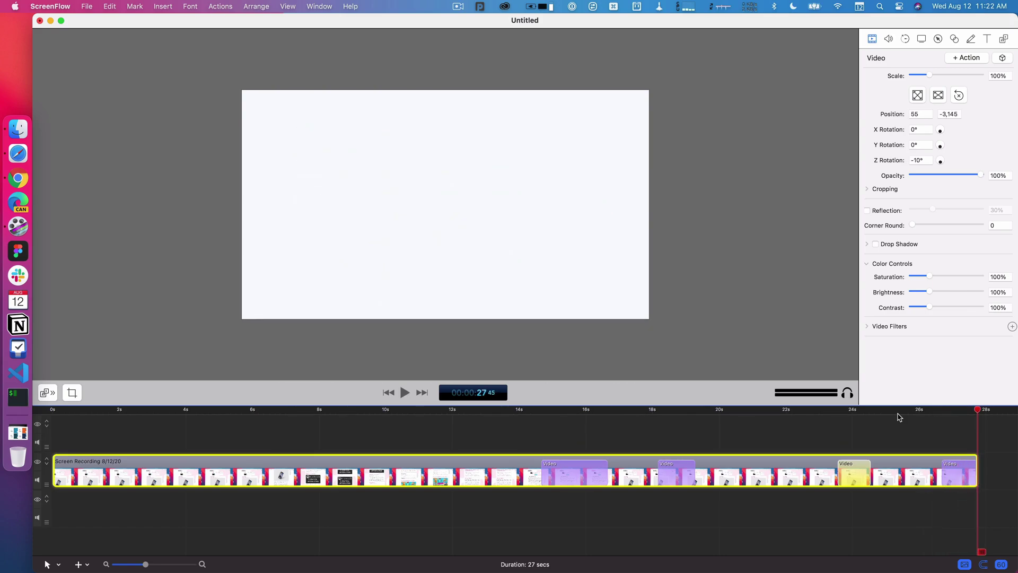
{"action": "mouse_move", "coordinate": [651, 485]}
{"action": "left_click", "coordinate": [724, 430]}
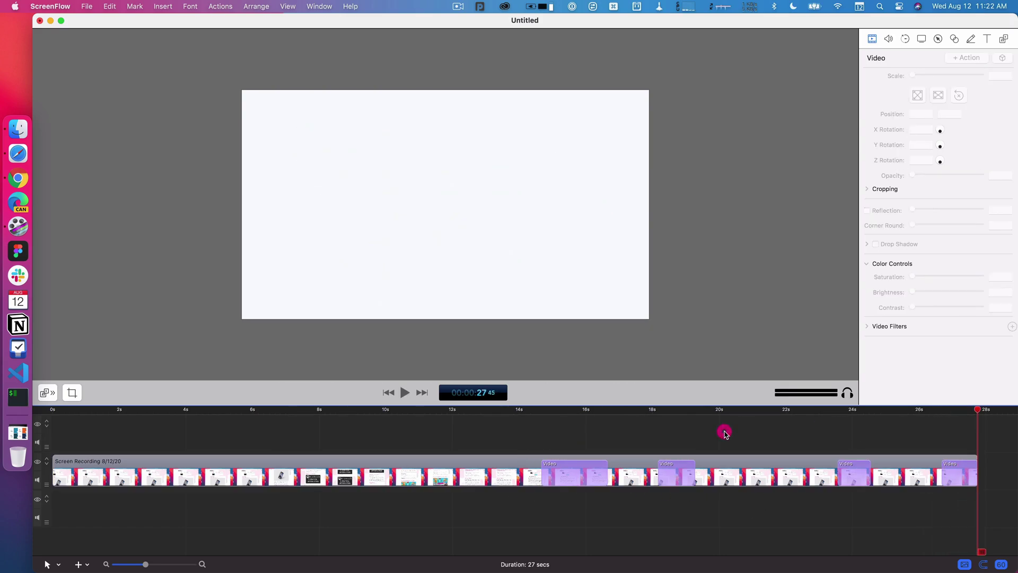